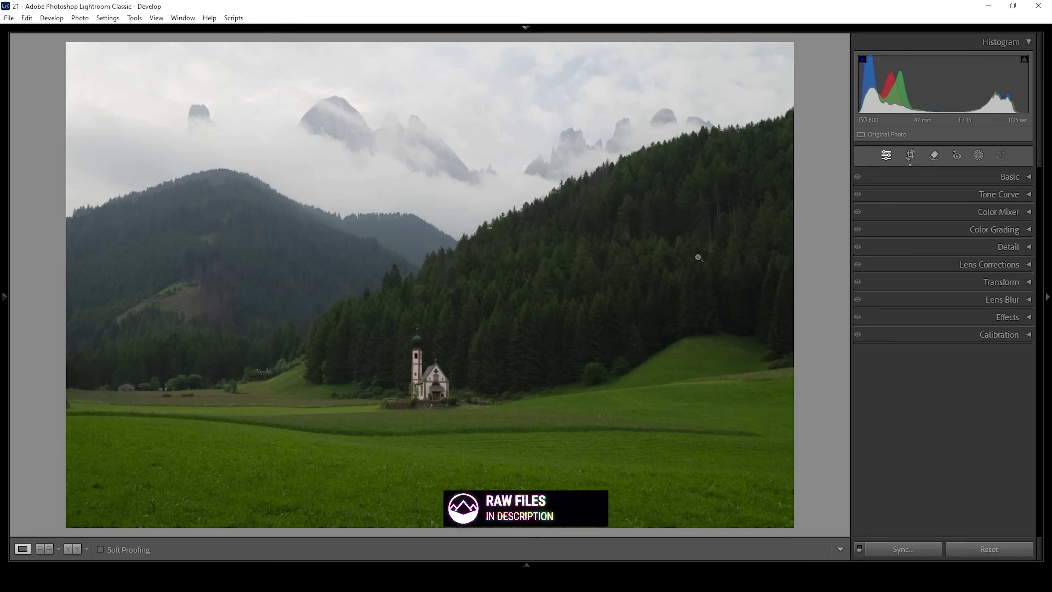
Apply the Adobe Landscape profile to the photo in the basic adjustments.
{"action": "left_click", "coordinate": [976, 176]}
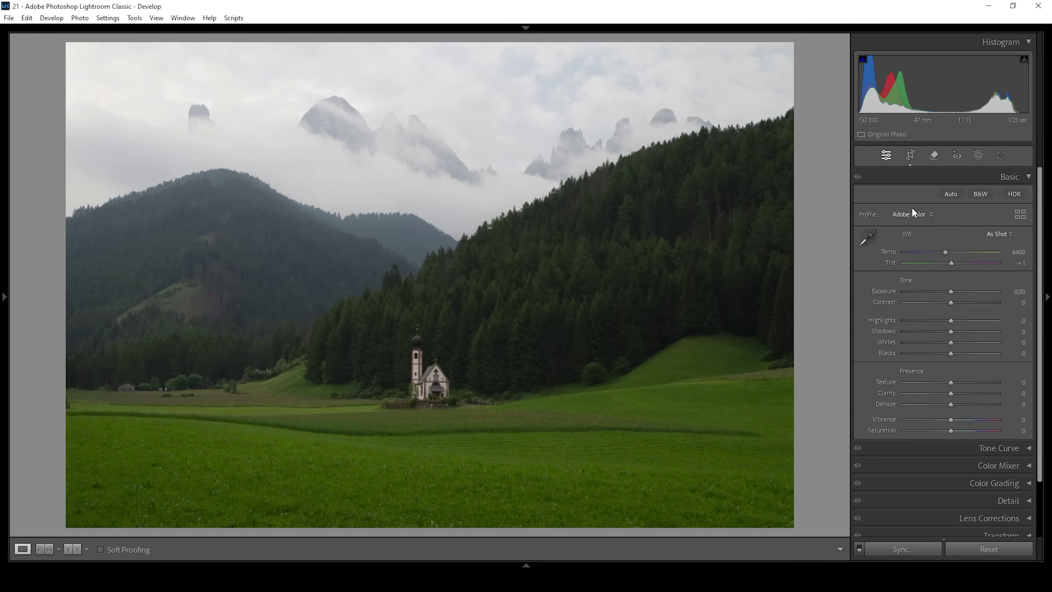
{"action": "left_click", "coordinate": [904, 215]}
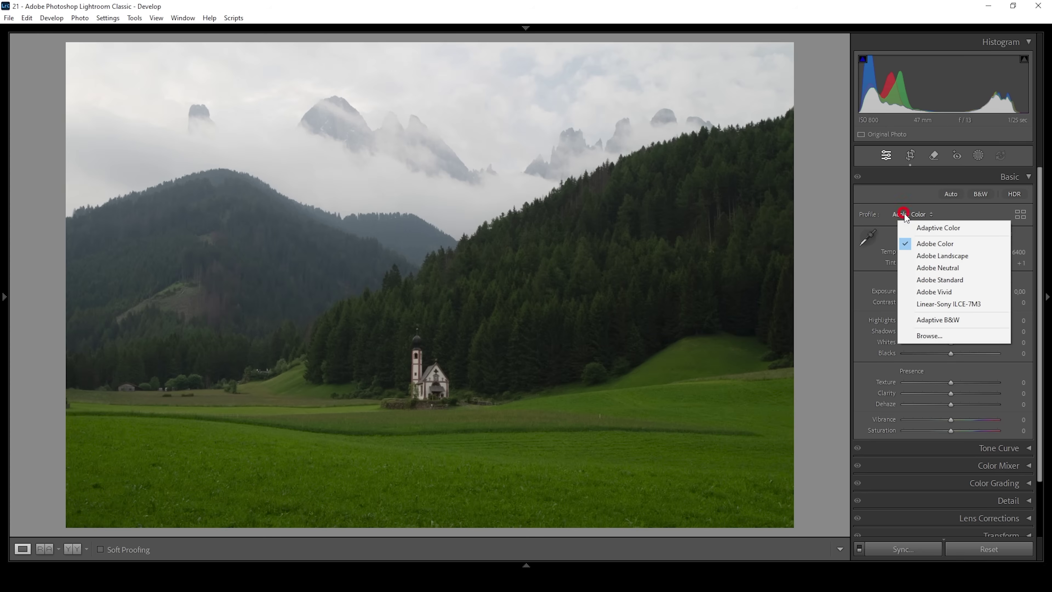
{"action": "left_click", "coordinate": [928, 260]}
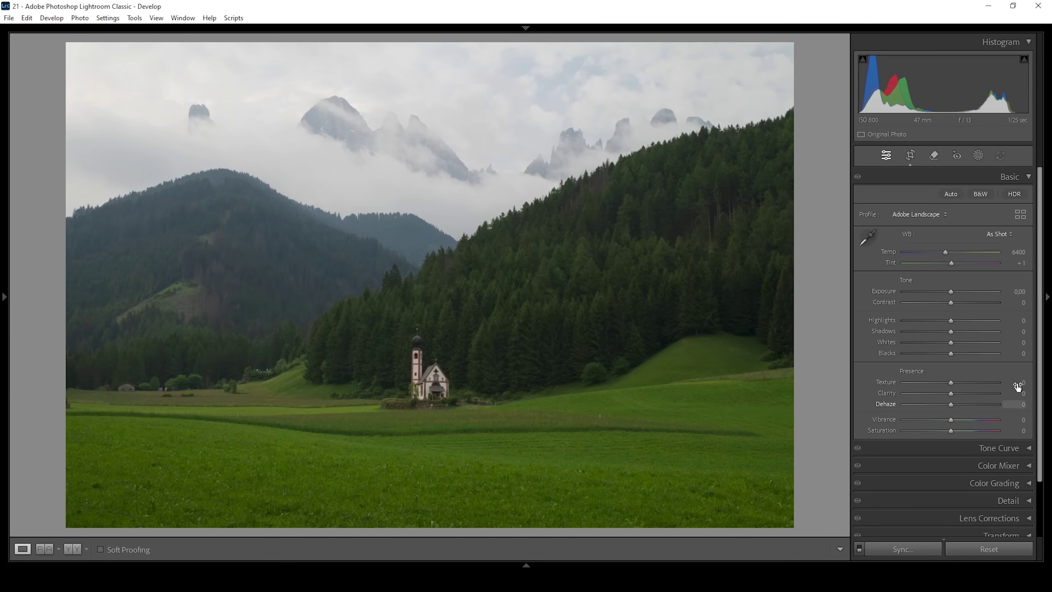
Set Highlights to -76, Shadows to -77, Blacks to +16 and Whites to +40 for the whole photo.
{"action": "left_click_drag", "start_coordinate": [948, 322], "coordinate": [910, 321]}
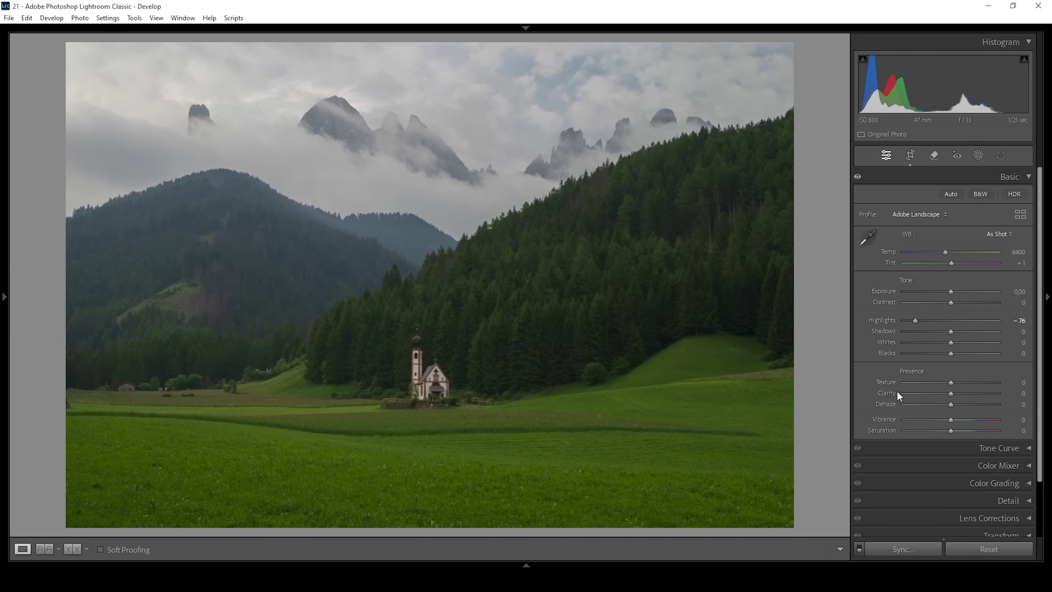
{"action": "left_click_drag", "start_coordinate": [951, 331], "coordinate": [916, 332]}
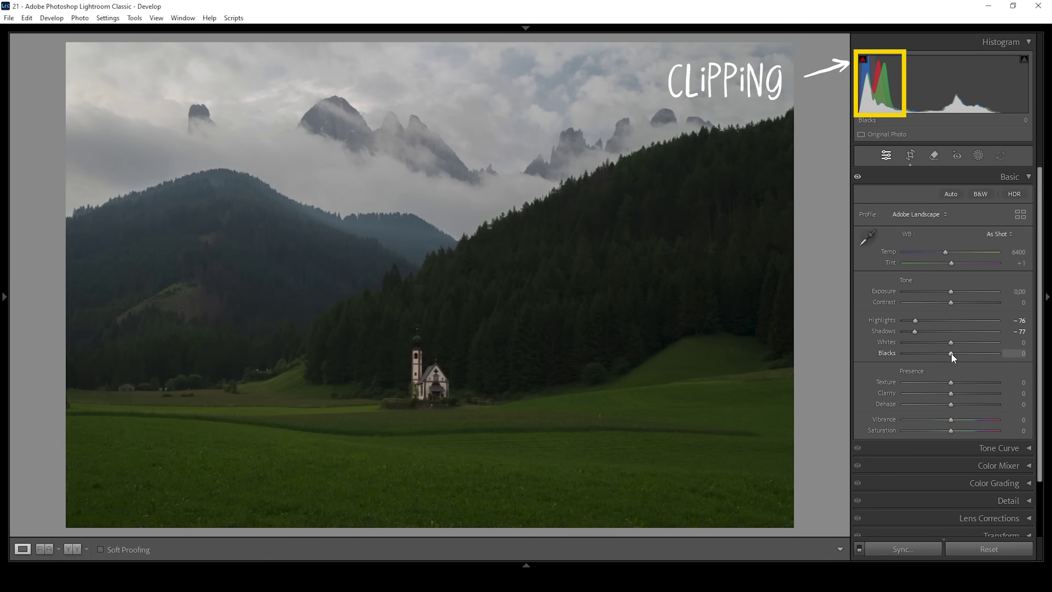
{"action": "left_click_drag", "start_coordinate": [951, 355], "coordinate": [960, 354]}
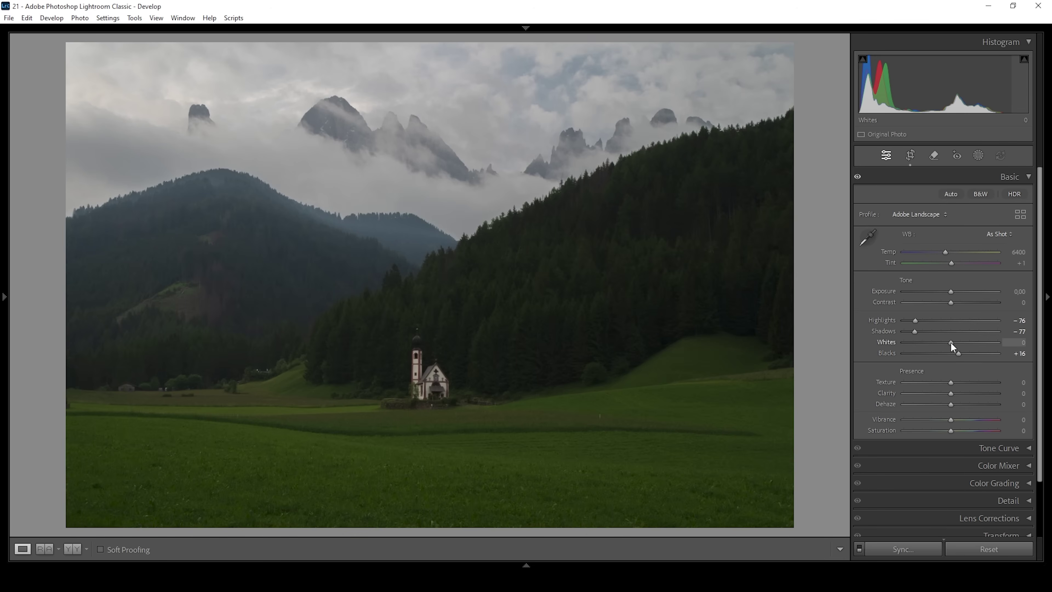
{"action": "left_click_drag", "start_coordinate": [952, 343], "coordinate": [970, 343]}
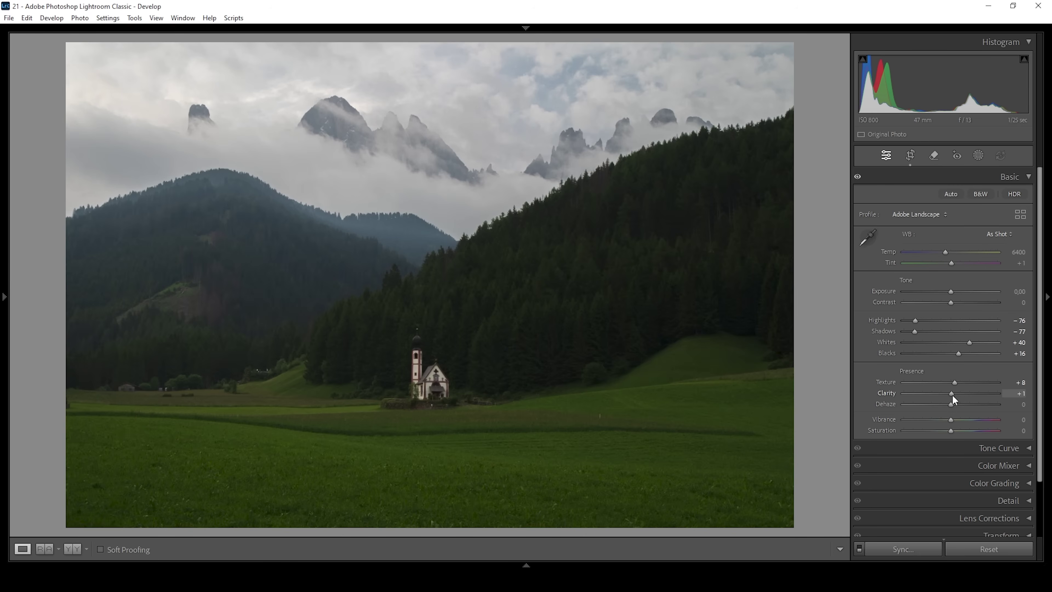
Set Texture to +8, Clarity to +7 and Dehaze to +2, and compare the photo side by side with its unedited version.
{"action": "left_click_drag", "start_coordinate": [954, 395], "coordinate": [955, 395]}
{"action": "left_click_drag", "start_coordinate": [951, 402], "coordinate": [952, 402]}
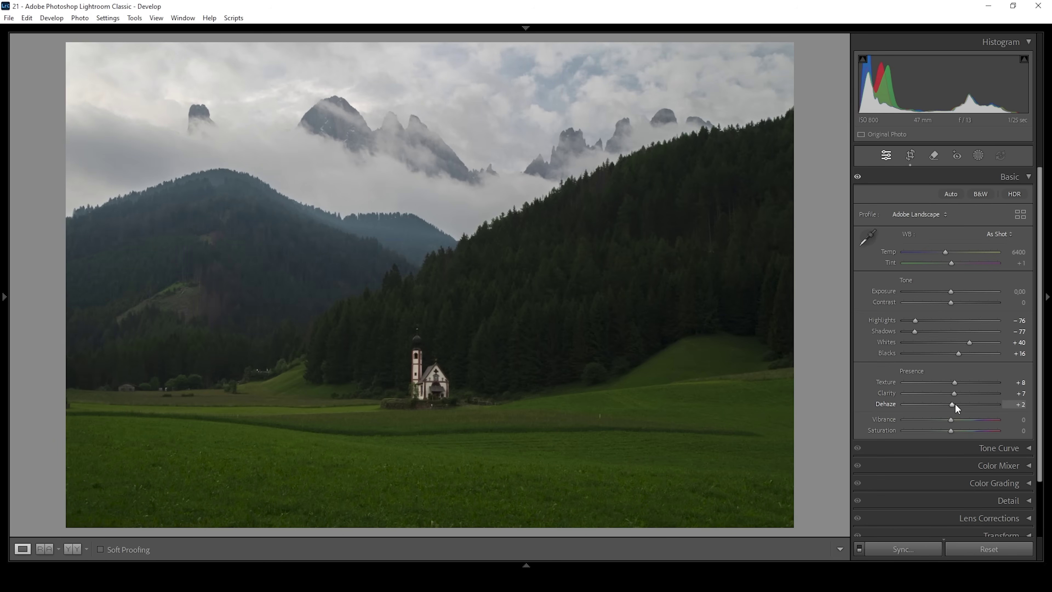
{"action": "left_click", "coordinate": [71, 549]}
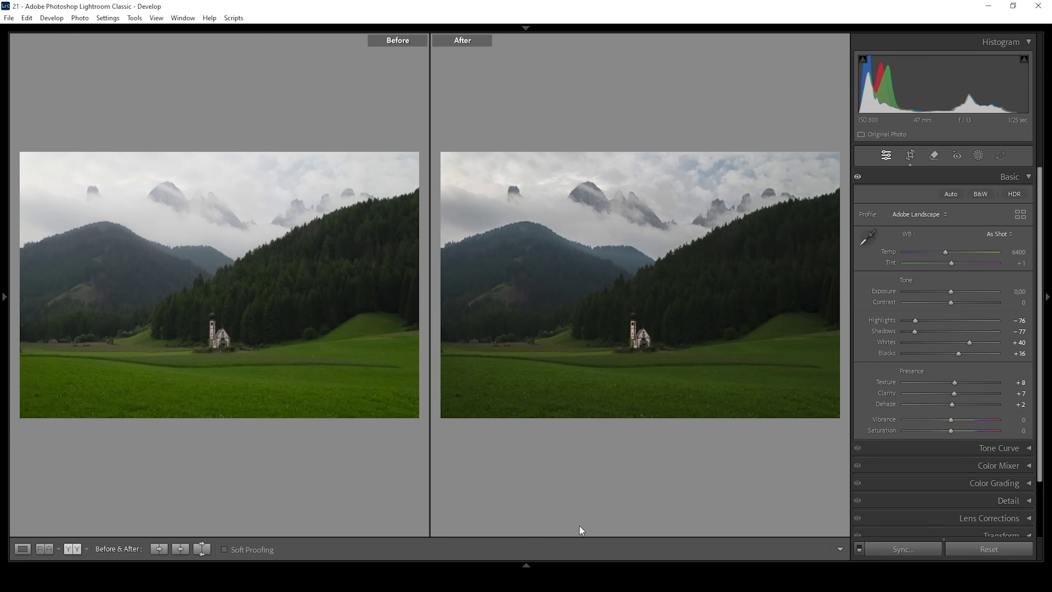
{"action": "left_click", "coordinate": [21, 550]}
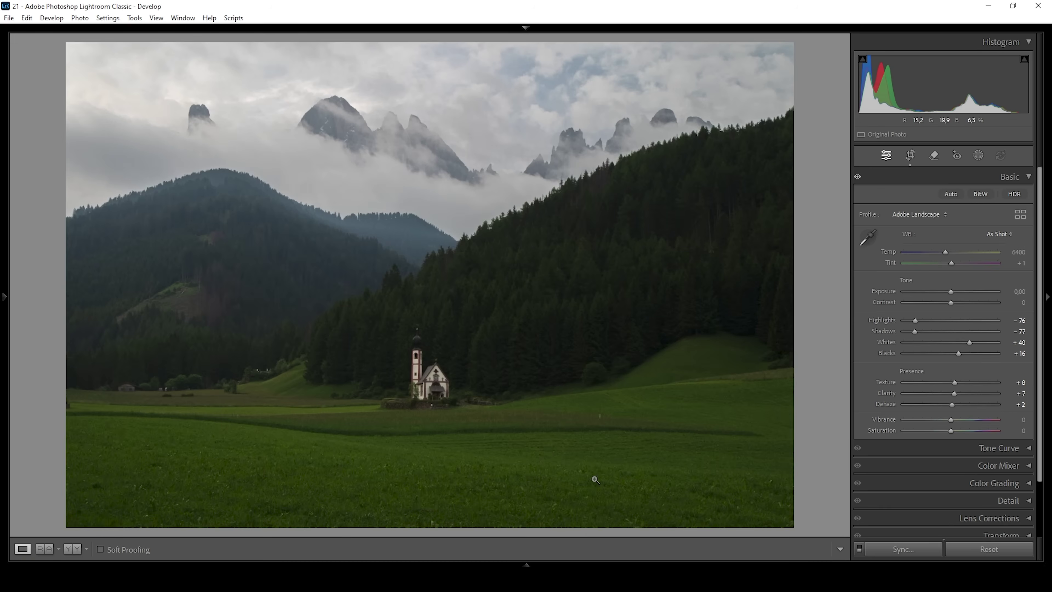
Add a slightly tilted linear gradient mask rising over the foreground grass and set its Exposure to -0.51.
{"action": "left_click", "coordinate": [979, 155]}
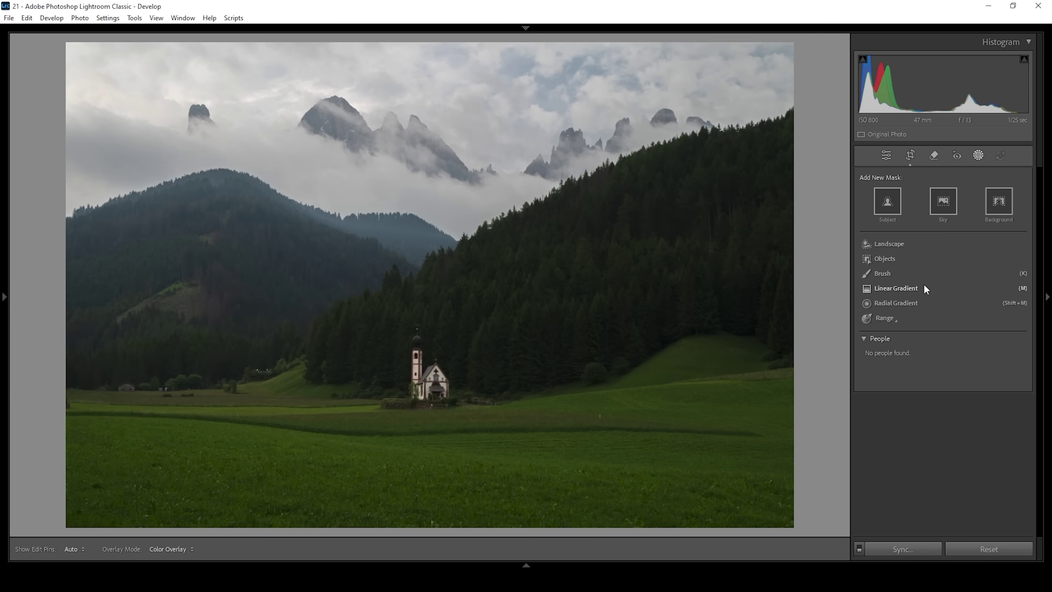
{"action": "left_click", "coordinate": [915, 288]}
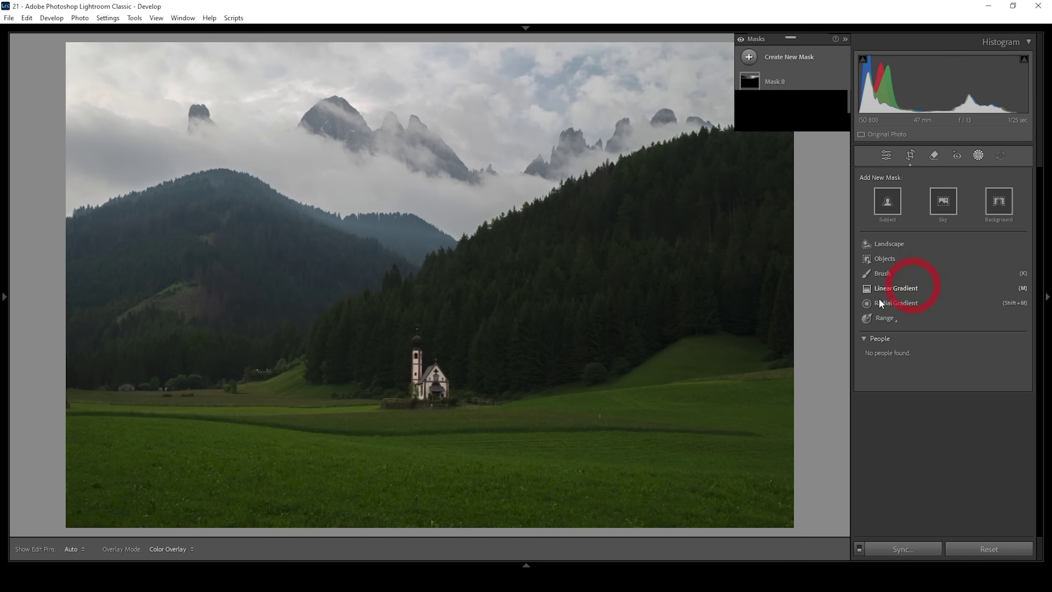
{"action": "left_click_drag", "start_coordinate": [350, 522], "coordinate": [358, 448]}
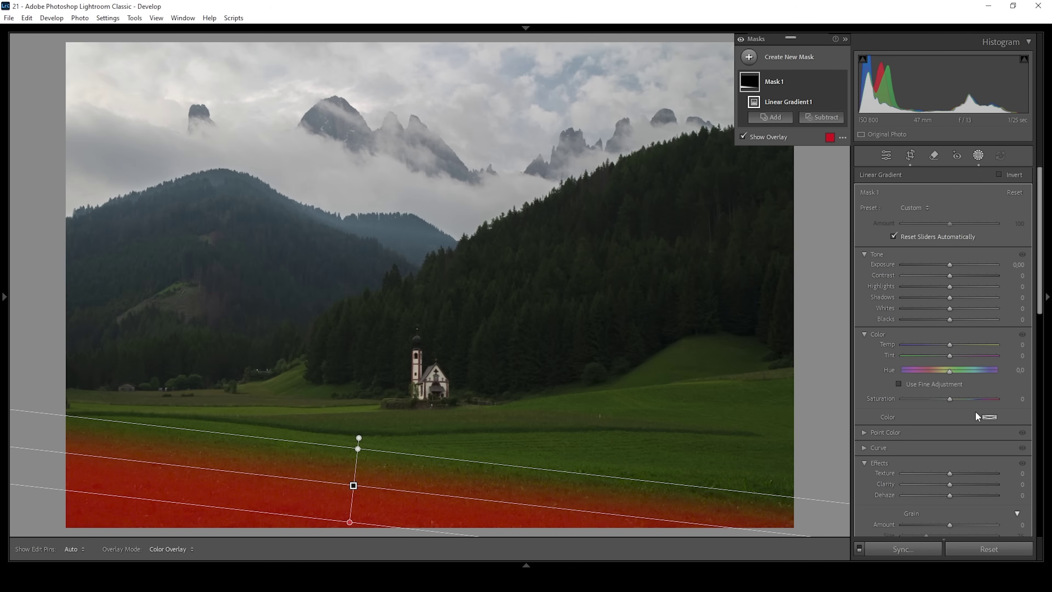
{"action": "left_click_drag", "start_coordinate": [950, 266], "coordinate": [943, 264]}
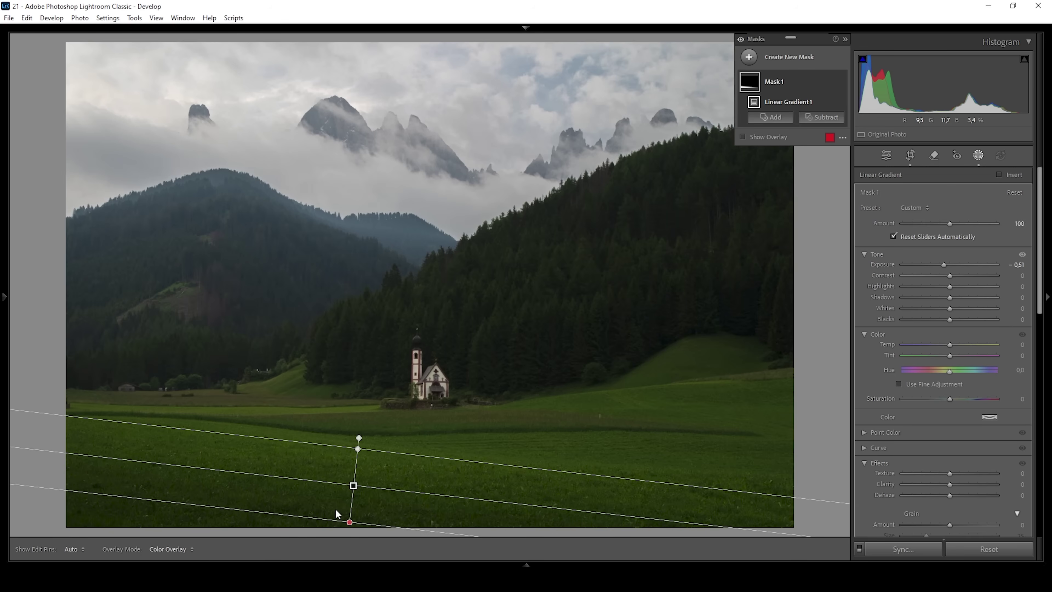
Create a new color range mask by sampling the green meadow left of the church.
{"action": "left_click", "coordinate": [756, 56]}
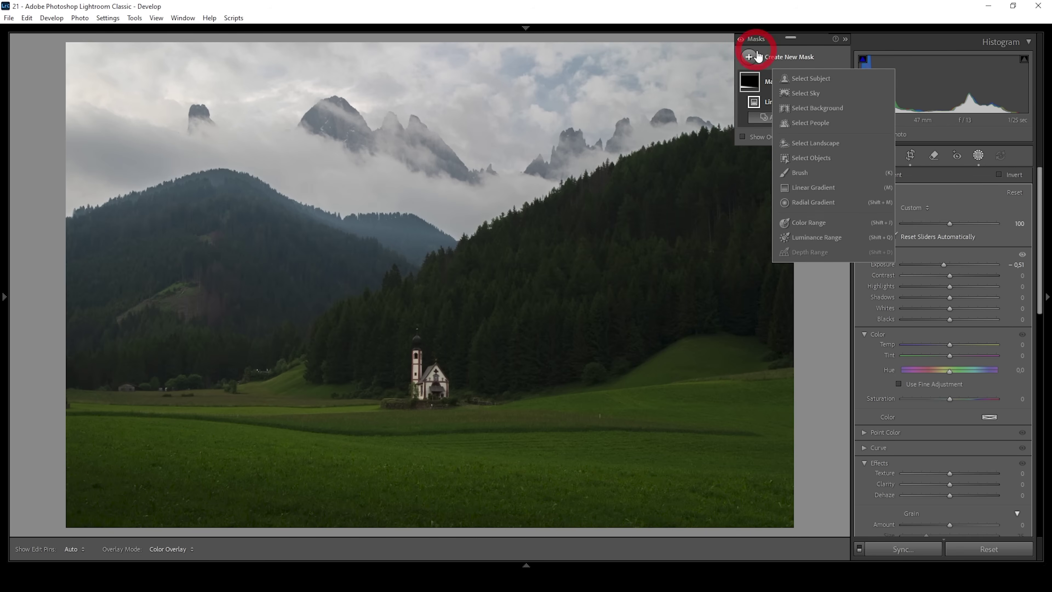
{"action": "left_click", "coordinate": [825, 224]}
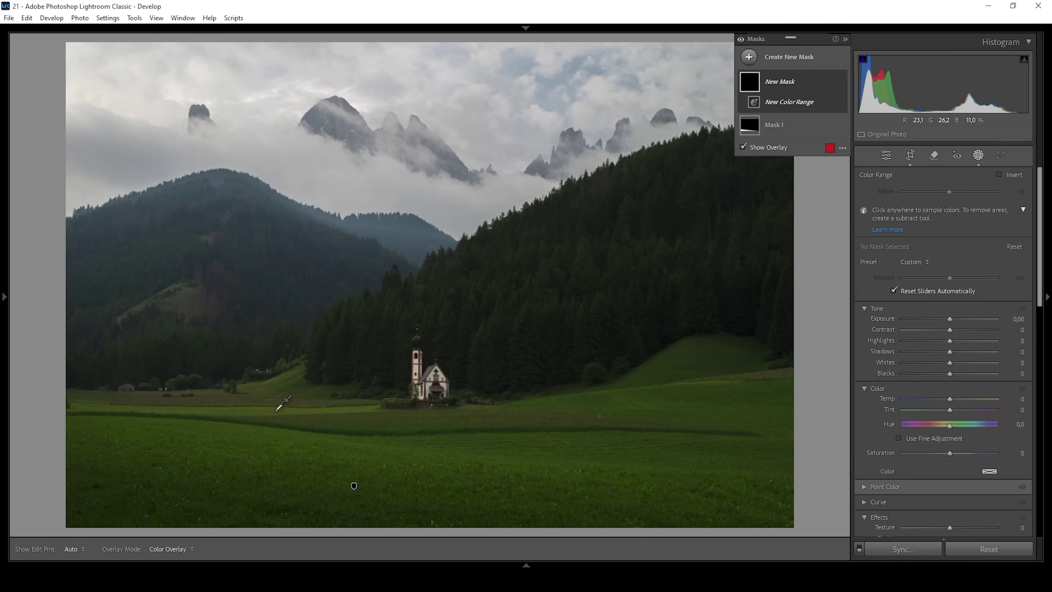
{"action": "left_click", "coordinate": [276, 409]}
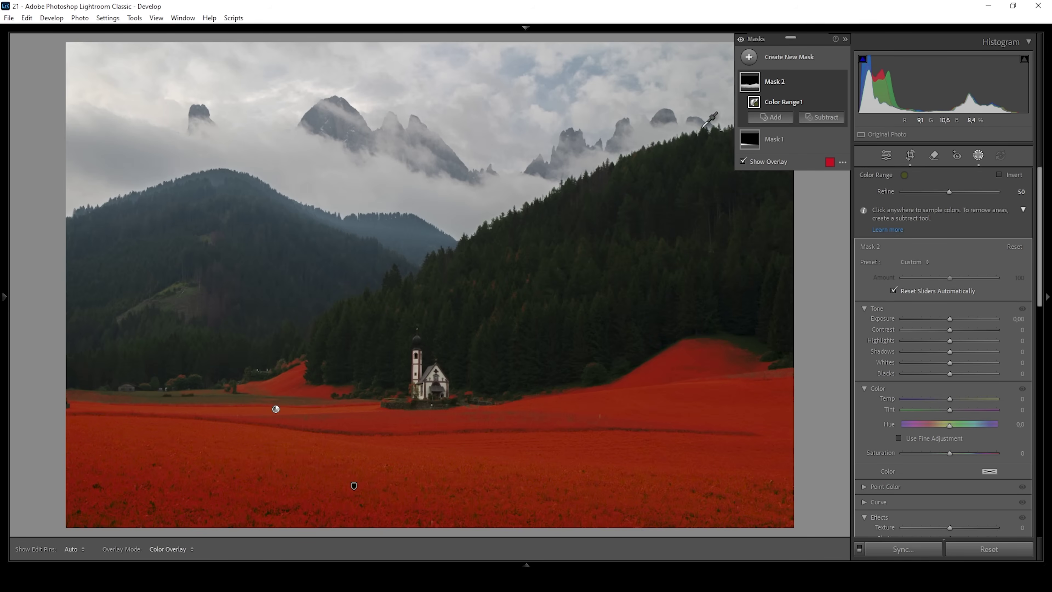
Add a brush to the color range mask and paint in the missed meadow areas, using size 10 and feather 100.
{"action": "left_click", "coordinate": [771, 118]}
{"action": "left_click", "coordinate": [775, 239]}
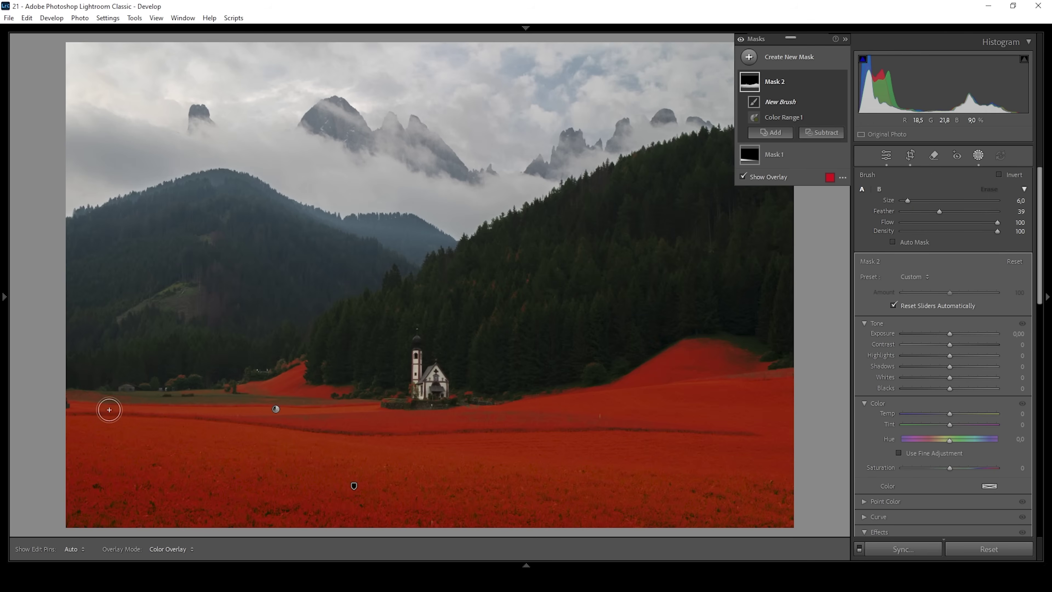
{"action": "key", "text": "h"}
{"action": "mouse_move", "coordinate": [68, 406]}
{"action": "left_mouse_down"}
{"action": "mouse_move", "coordinate": [238, 405]}
{"action": "mouse_move", "coordinate": [377, 434]}
{"action": "left_mouse_up"}
{"action": "key", "text": "h"}
{"action": "left_click_drag", "start_coordinate": [561, 429], "coordinate": [725, 430]}
{"action": "key", "text": "ctrl+z"}
{"action": "key", "text": "h"}
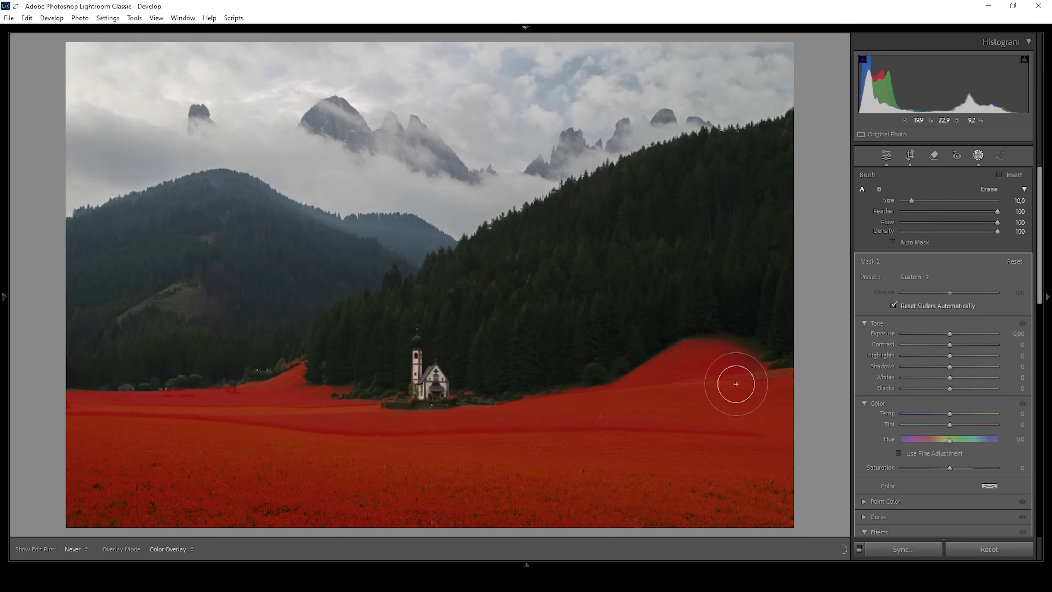
{"action": "key", "text": "h"}
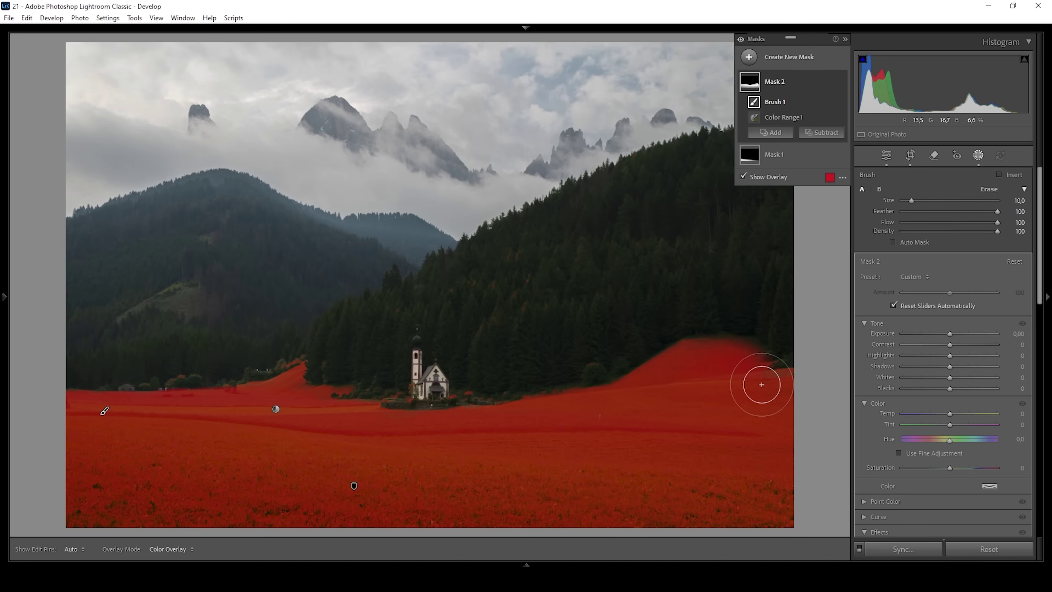
Subtract a slightly tilted linear gradient from the meadow mask over the foreground grass, and shift it slightly upward.
{"action": "left_click", "coordinate": [818, 133]}
{"action": "left_click", "coordinate": [842, 267]}
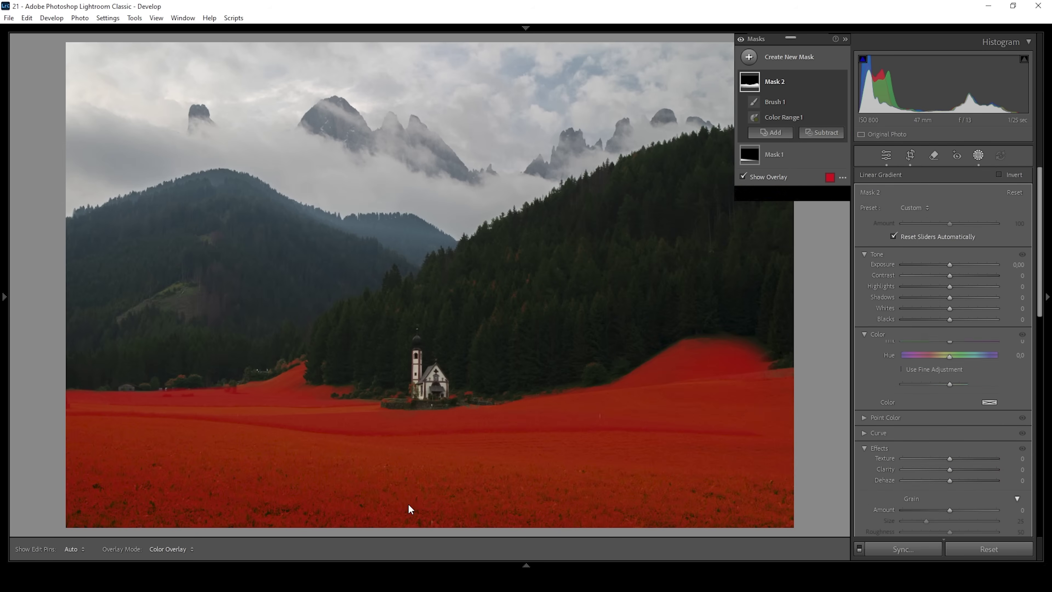
{"action": "left_click_drag", "start_coordinate": [380, 516], "coordinate": [386, 440]}
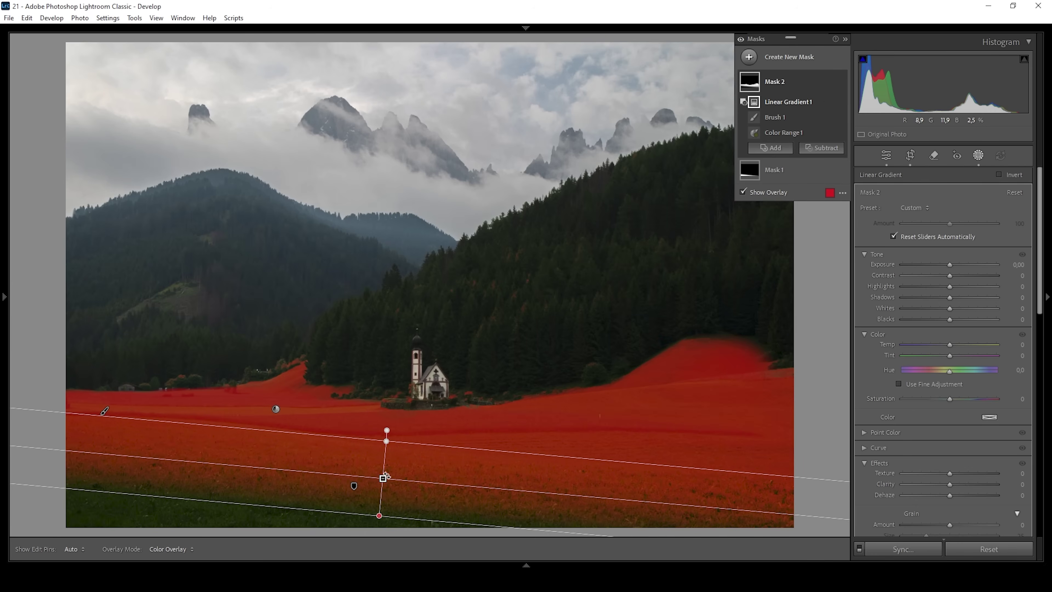
{"action": "left_click_drag", "start_coordinate": [383, 478], "coordinate": [383, 475]}
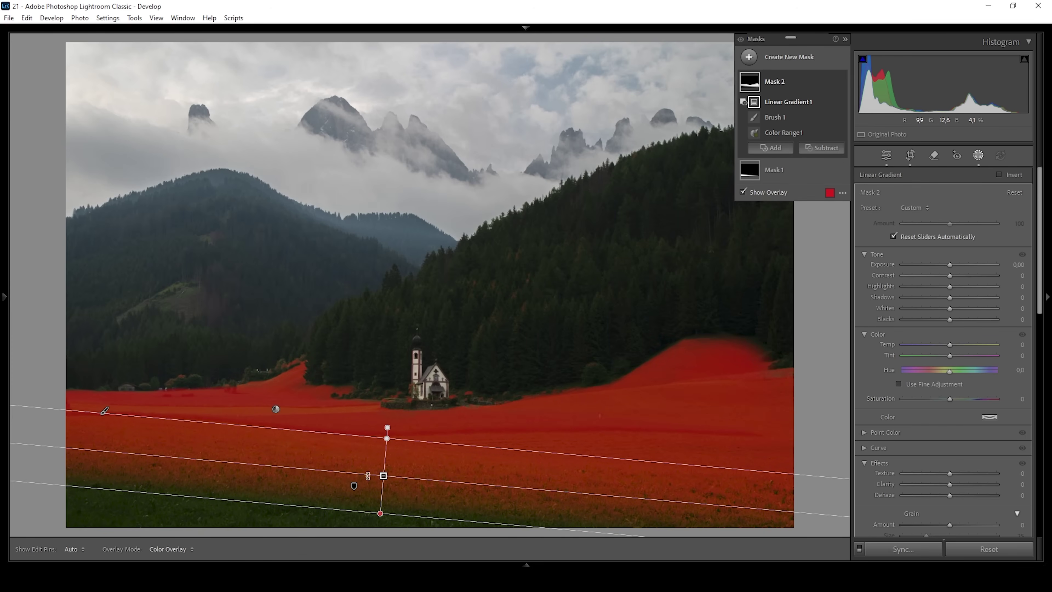
{"action": "left_click_drag", "start_coordinate": [390, 476], "coordinate": [390, 473]}
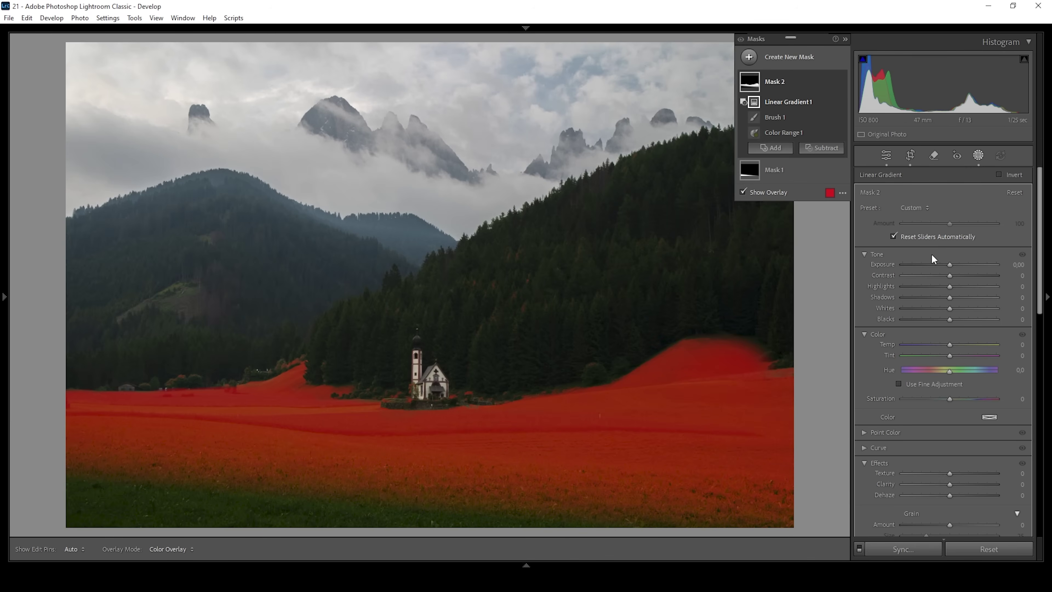
Brighten and warm the masked meadow with Exposure 0.74, Whites 55, Shadows 34 and Temp 13.
{"action": "left_click_drag", "start_coordinate": [950, 265], "coordinate": [957, 265]}
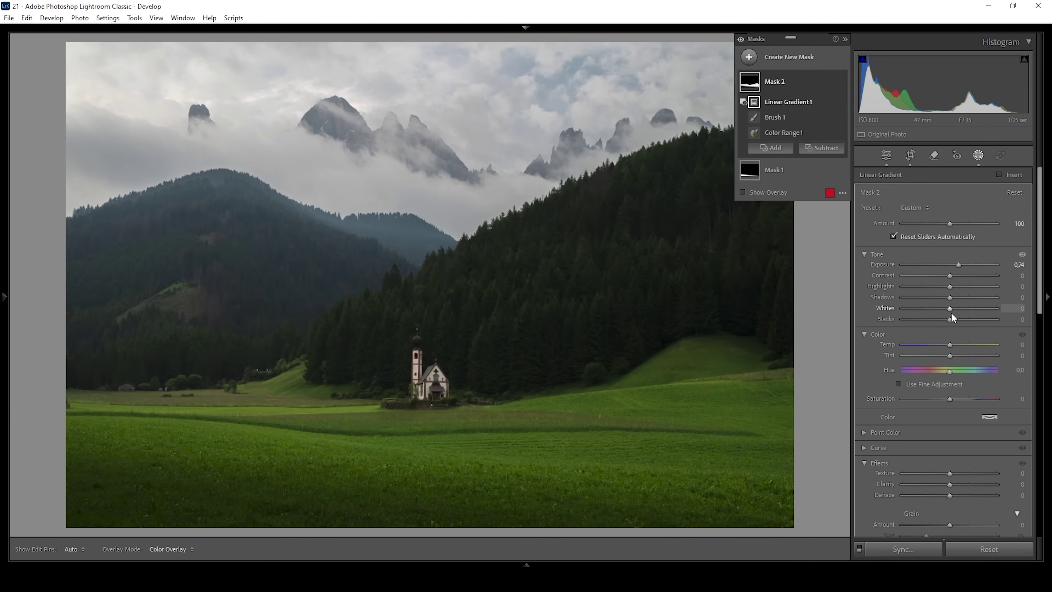
{"action": "mouse_move", "coordinate": [950, 311]}
{"action": "left_mouse_down"}
{"action": "mouse_move", "coordinate": [976, 309]}
{"action": "mouse_move", "coordinate": [955, 300]}
{"action": "left_mouse_up"}
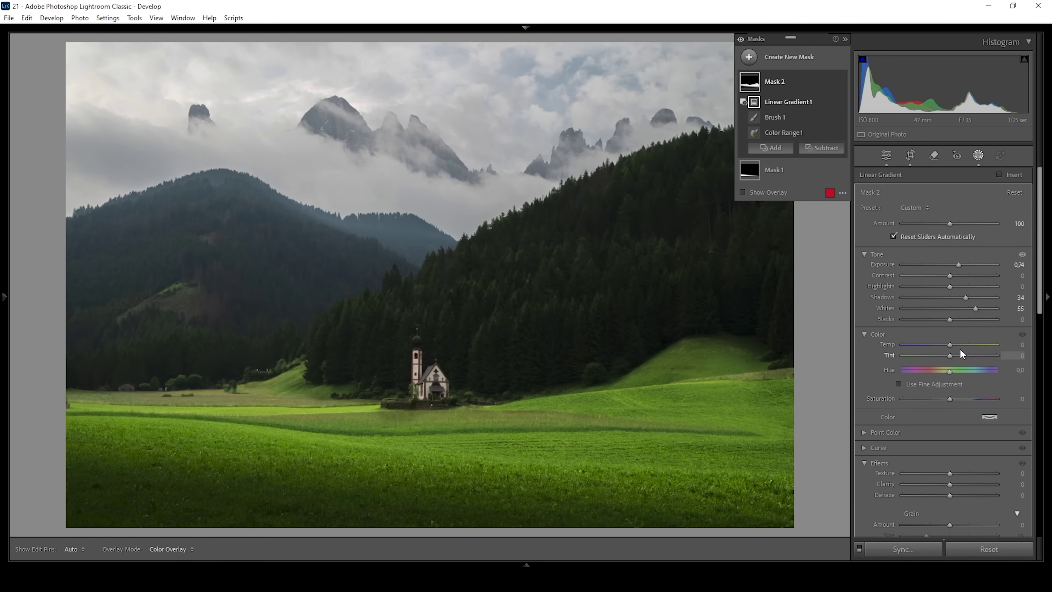
{"action": "left_click_drag", "start_coordinate": [951, 344], "coordinate": [957, 345]}
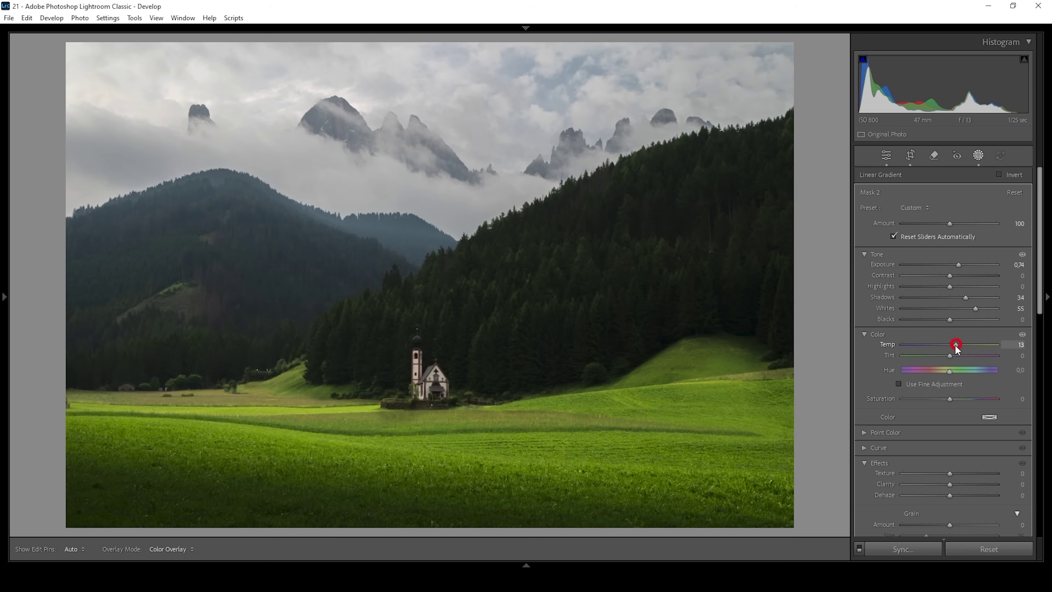
{"action": "left_click_drag", "start_coordinate": [949, 344], "coordinate": [949, 345]}
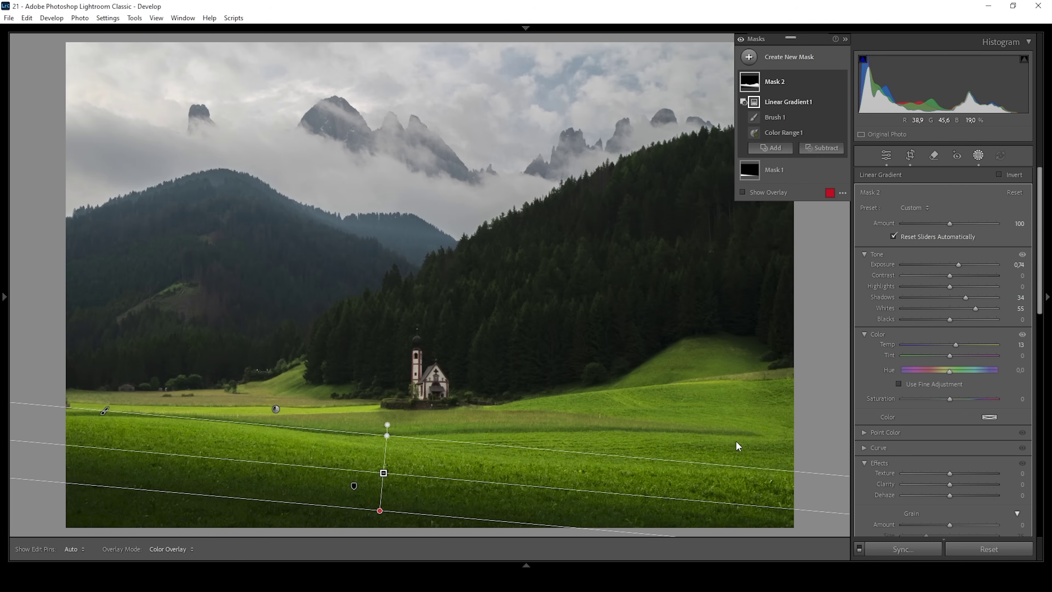
Duplicate Mask 2 and reset the copy's Exposure, Shadows, Whites and Temp to zero.
{"action": "mouse_move", "coordinate": [776, 82]}
{"action": "right_click", "coordinate": [776, 82]}
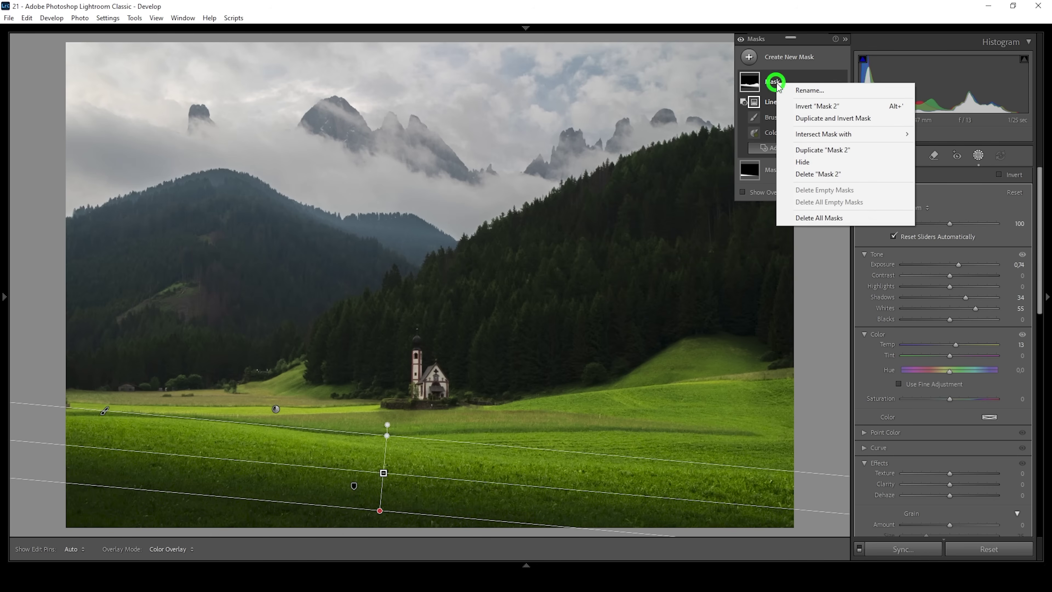
{"action": "left_click", "coordinate": [830, 152]}
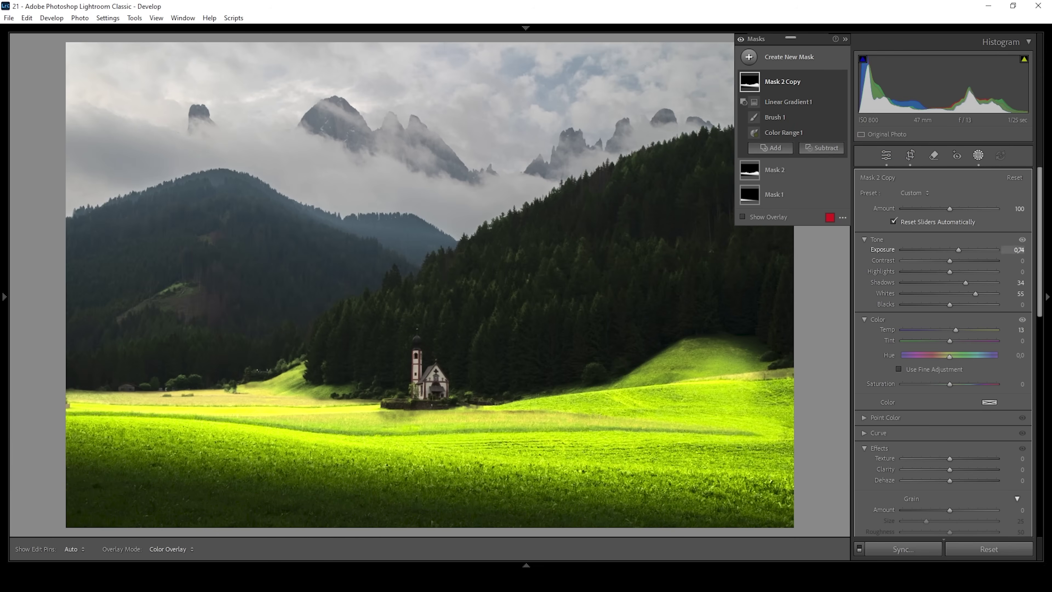
{"action": "double_click", "coordinate": [960, 249]}
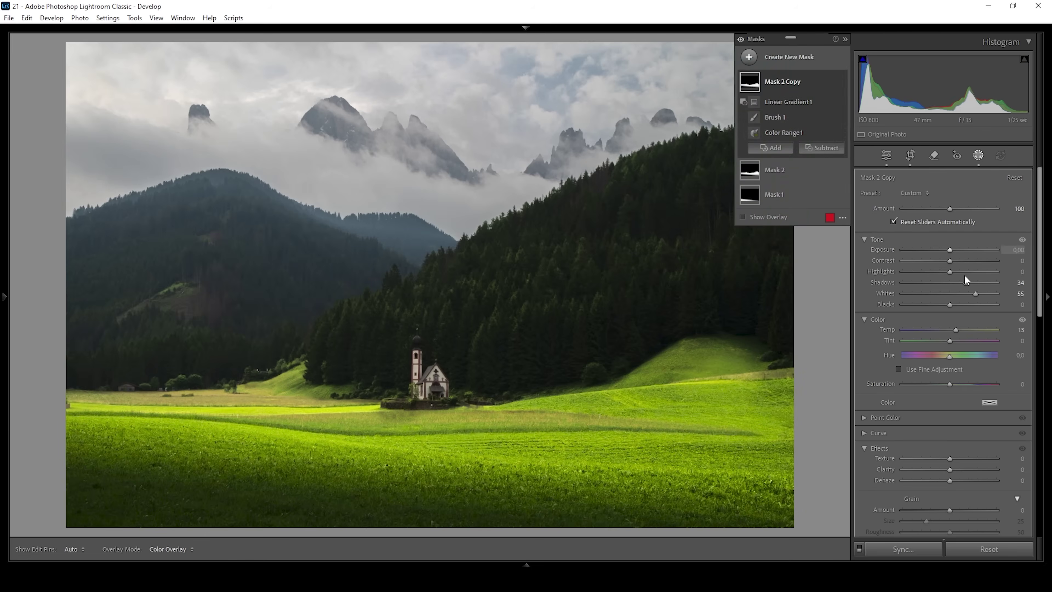
{"action": "double_click", "coordinate": [965, 282]}
{"action": "double_click", "coordinate": [975, 294]}
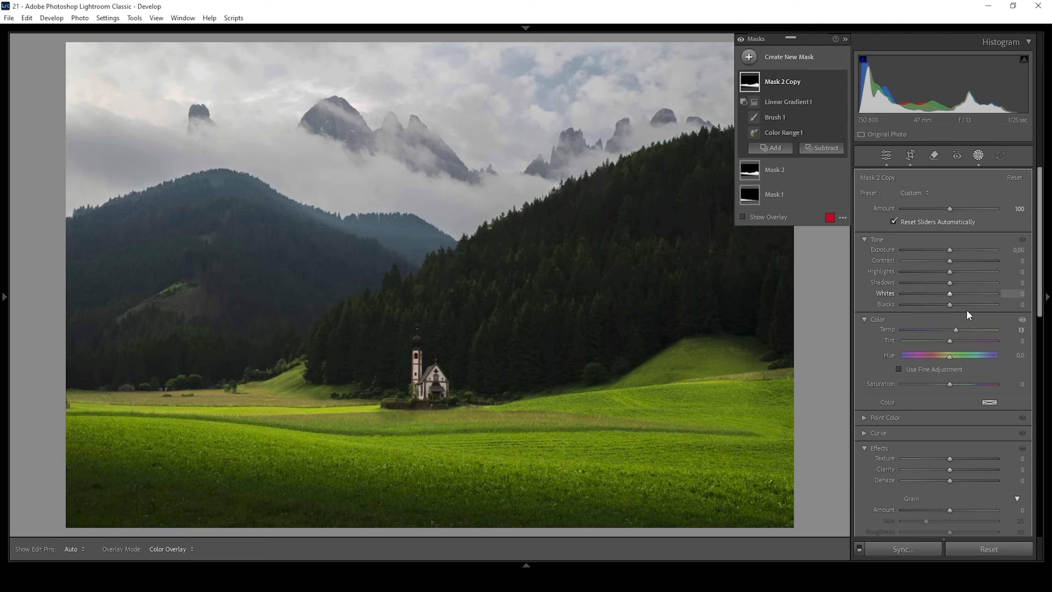
{"action": "double_click", "coordinate": [956, 329]}
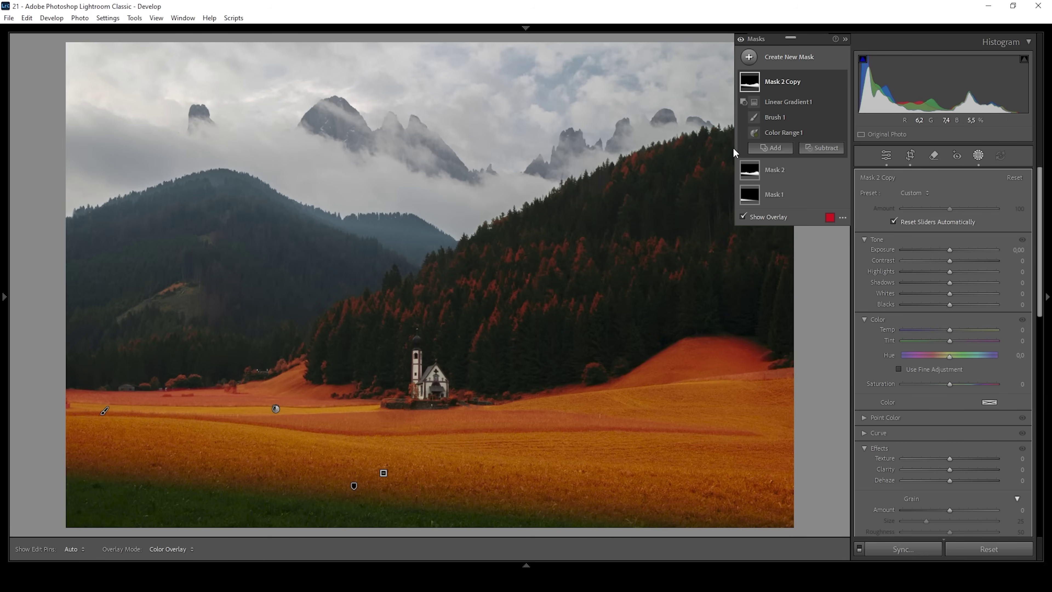
Subtract a diagonal linear gradient from the mask copy so that only the meadow's left part stays selected.
{"action": "left_click", "coordinate": [827, 148]}
{"action": "left_click", "coordinate": [842, 284]}
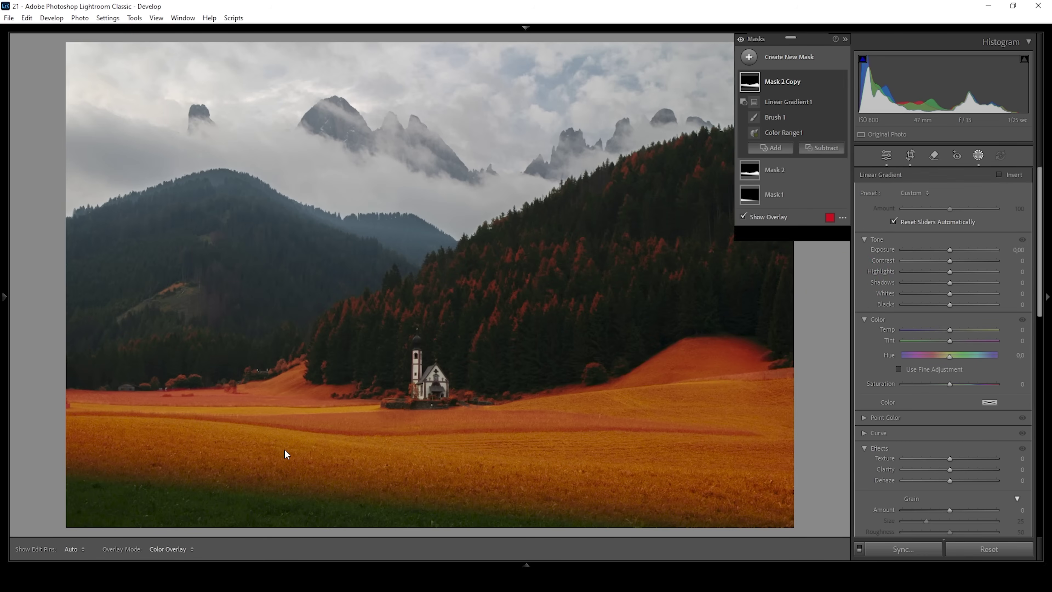
{"action": "left_click_drag", "start_coordinate": [523, 460], "coordinate": [201, 377]}
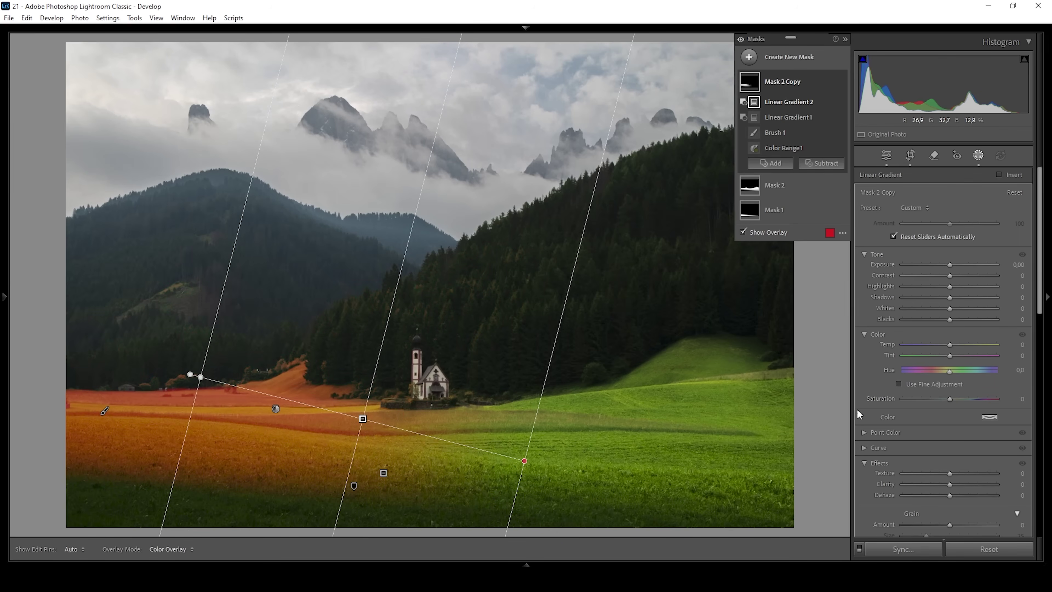
Brighten the meadow's left part by setting the Exposure of Mask 2 Copy to 0.56.
{"action": "left_click_drag", "start_coordinate": [950, 265], "coordinate": [957, 267]}
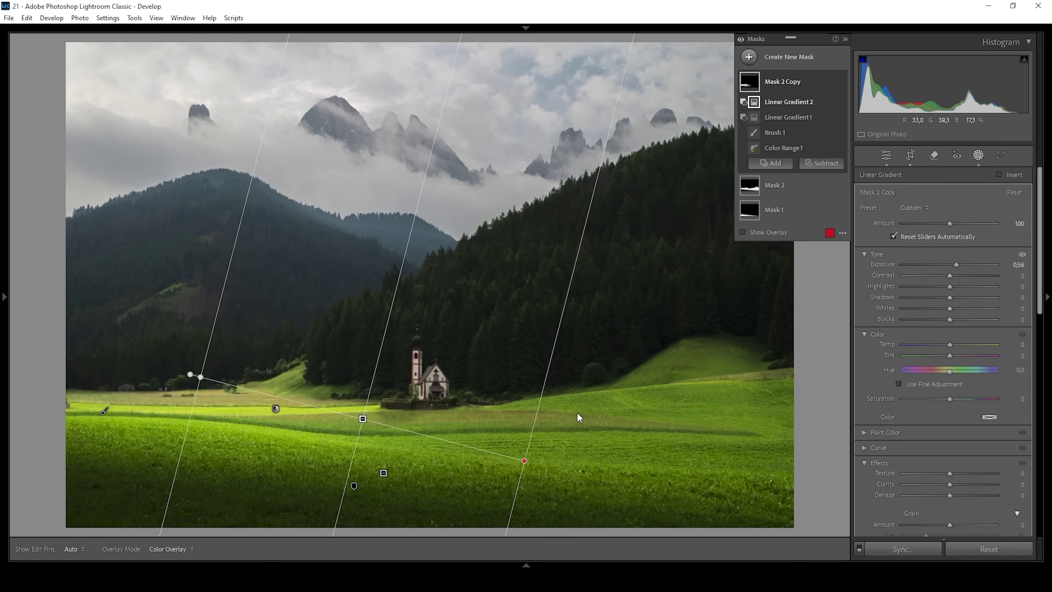
Create a new object mask of the church by framing it with the rectangle selection mode.
{"action": "left_click", "coordinate": [749, 57]}
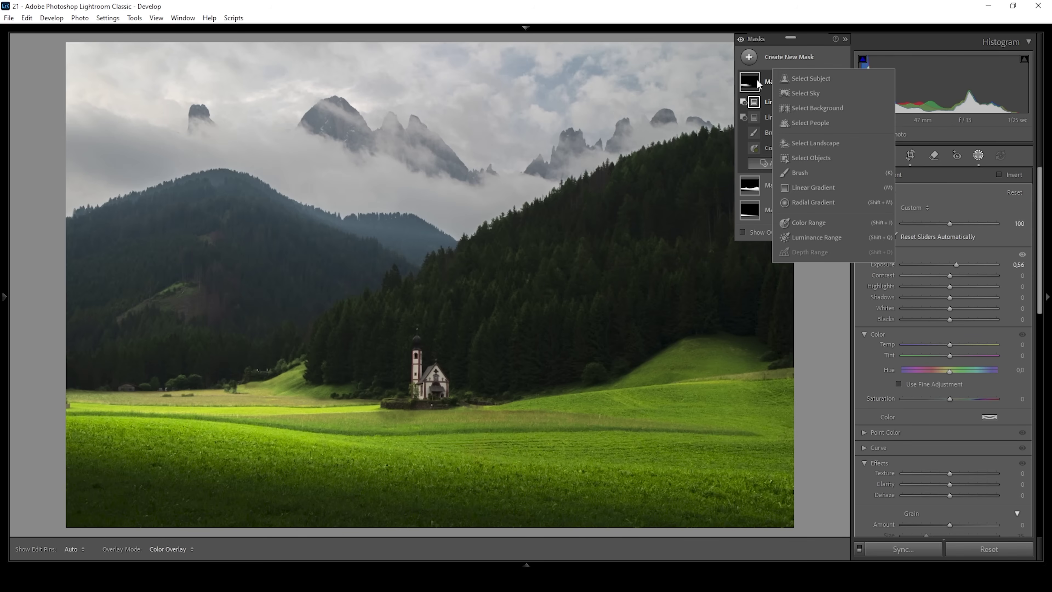
{"action": "left_click", "coordinate": [820, 159]}
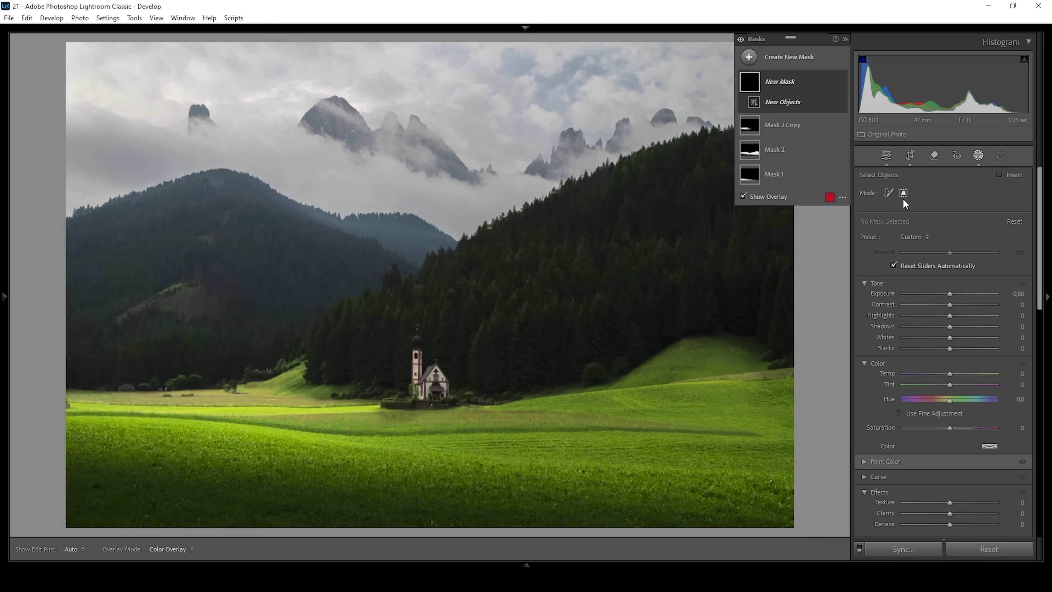
{"action": "left_click", "coordinate": [904, 193]}
{"action": "left_click_drag", "start_coordinate": [376, 414], "coordinate": [484, 319]}
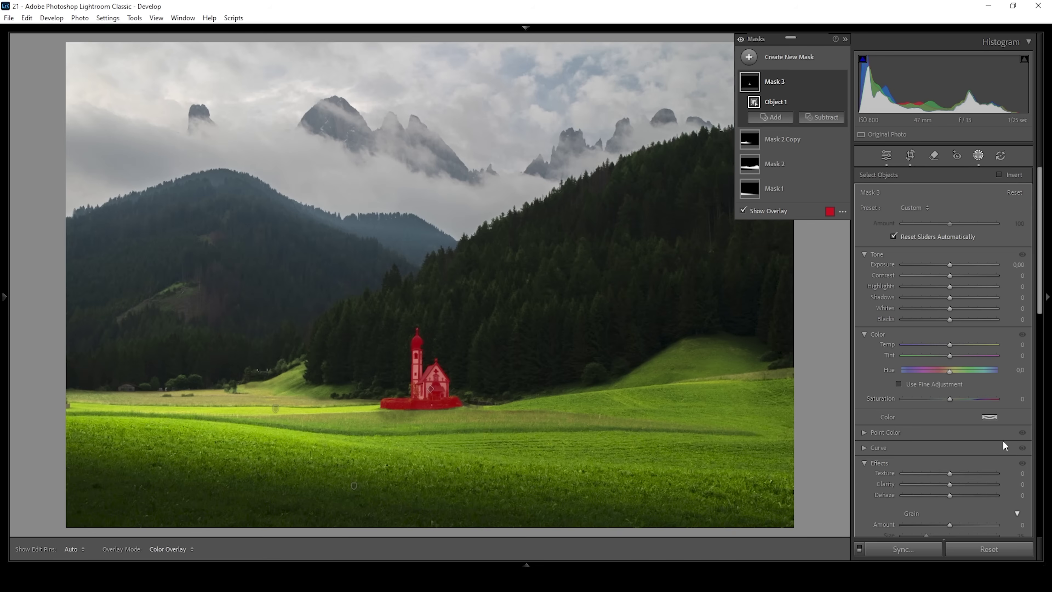
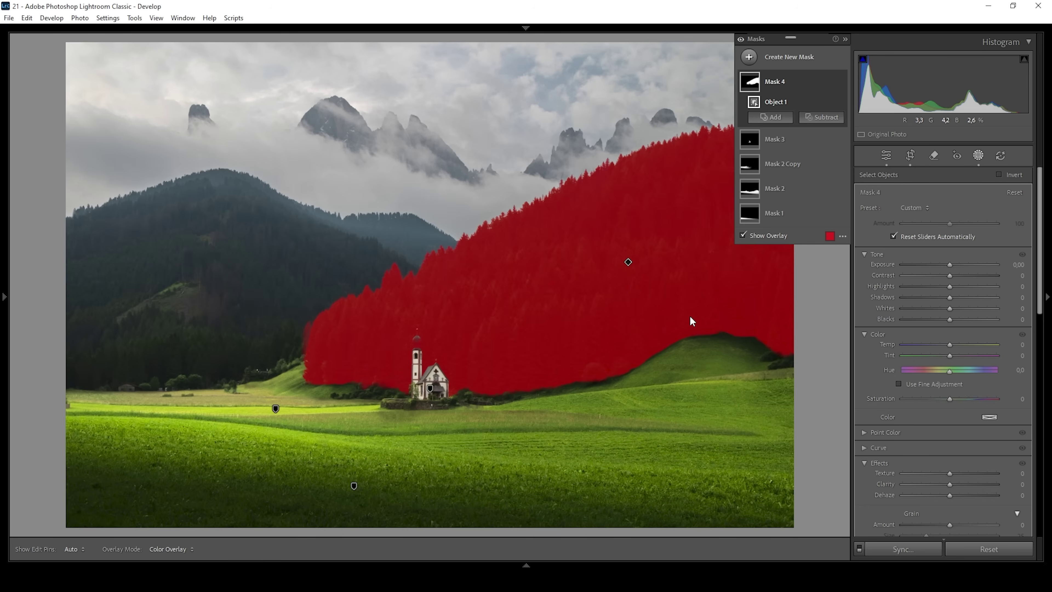
Subtract a wide diagonal linear gradient from the forest mask so that its right side fades out.
{"action": "left_click", "coordinate": [818, 118]}
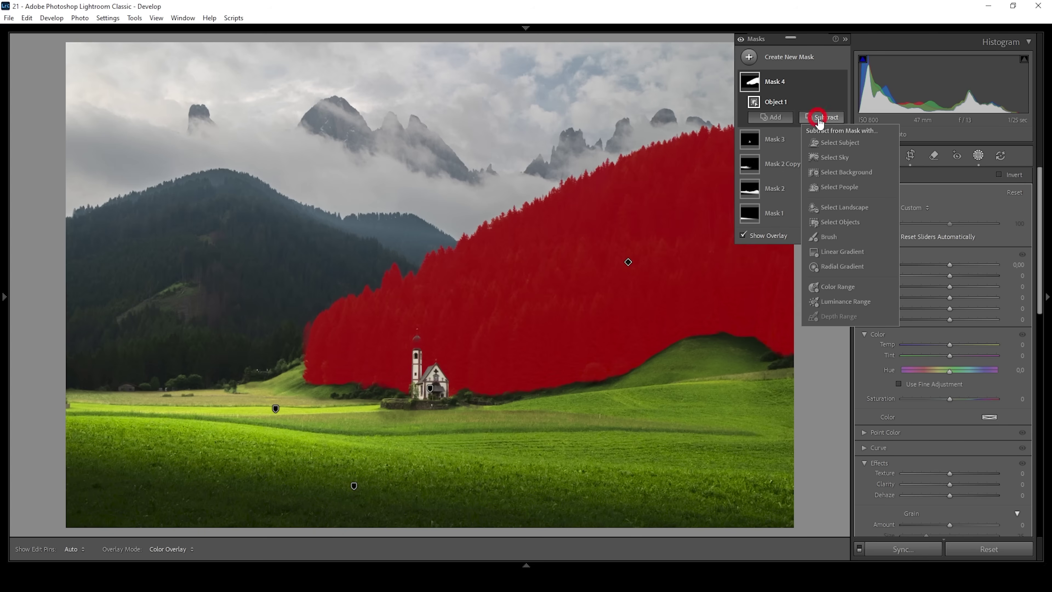
{"action": "left_click", "coordinate": [841, 256]}
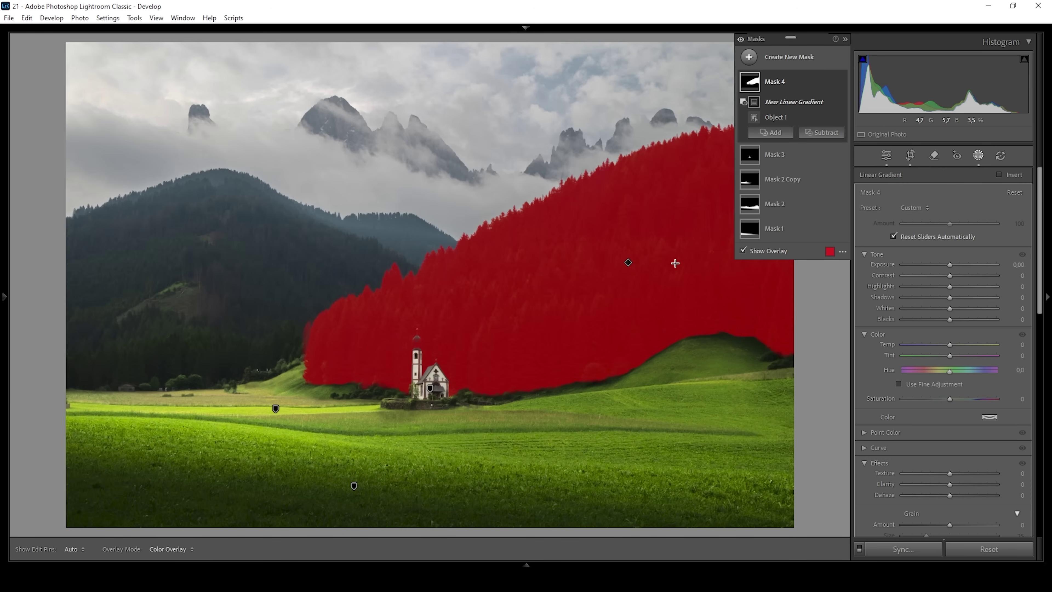
{"action": "left_click_drag", "start_coordinate": [631, 395], "coordinate": [249, 222]}
Subtract a soft brush stroke with Size 8 and Feather 90 from the forest mask along the forest's left edge.
{"action": "left_click", "coordinate": [822, 132]}
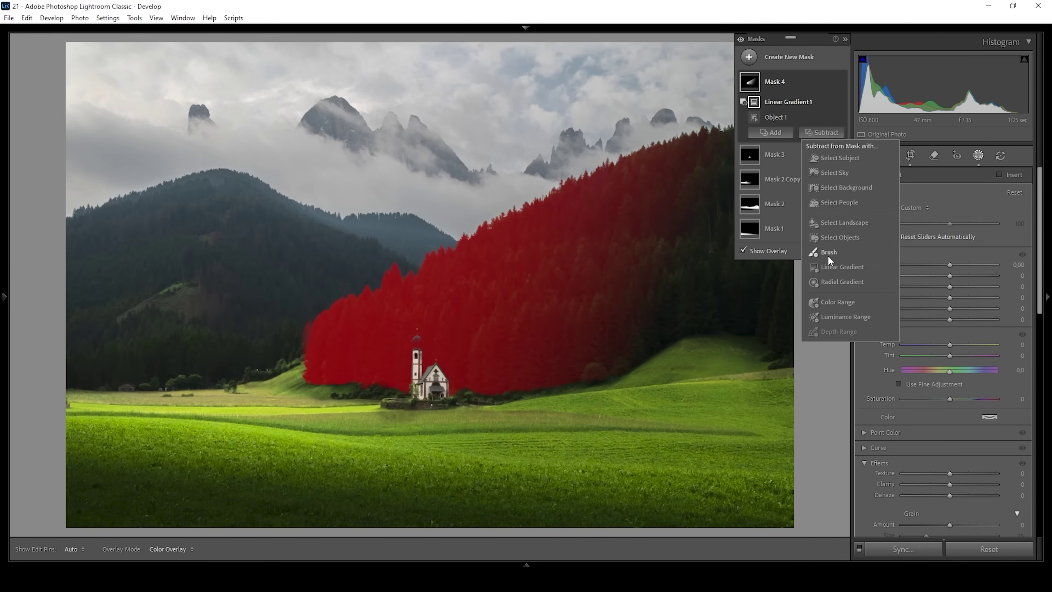
{"action": "left_click", "coordinate": [830, 254]}
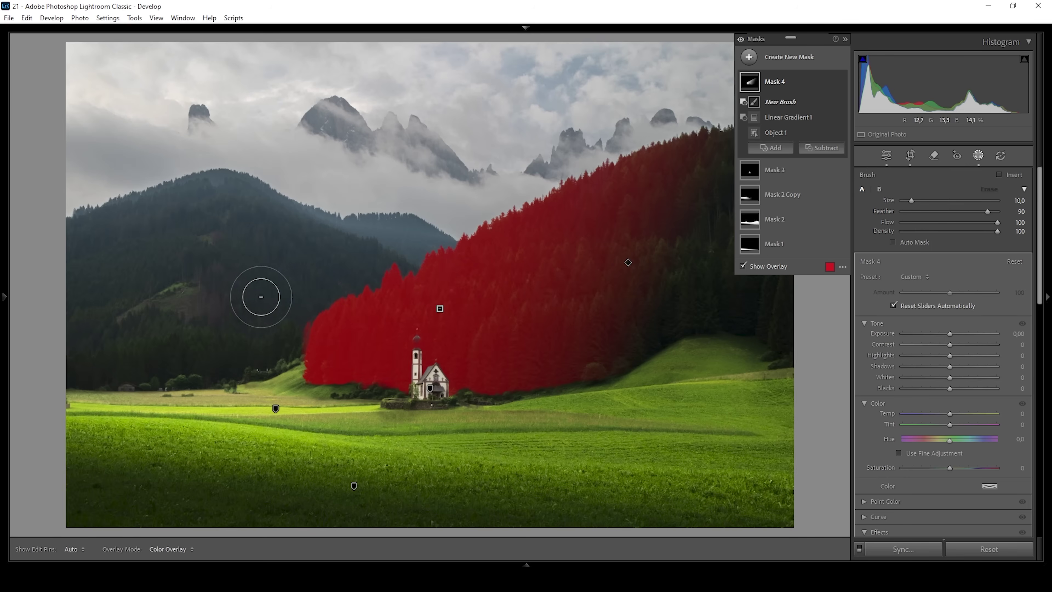
{"action": "key", "text": "h"}
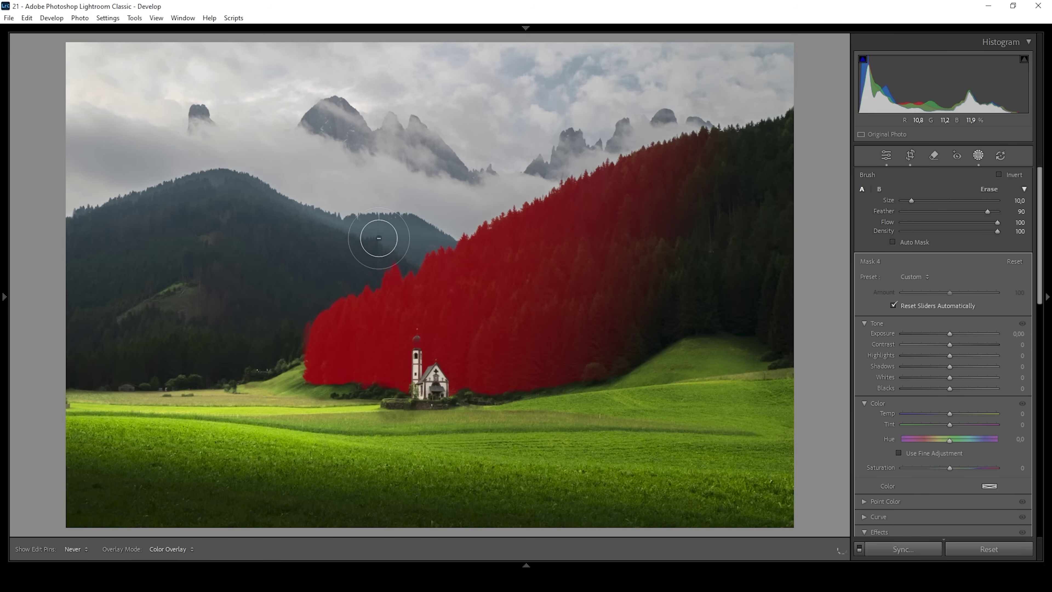
{"action": "key", "text": "h"}
{"action": "scroll", "coordinate": [411, 238], "scroll_direction": "down", "scroll_amount": 2}
{"action": "key", "text": "h"}
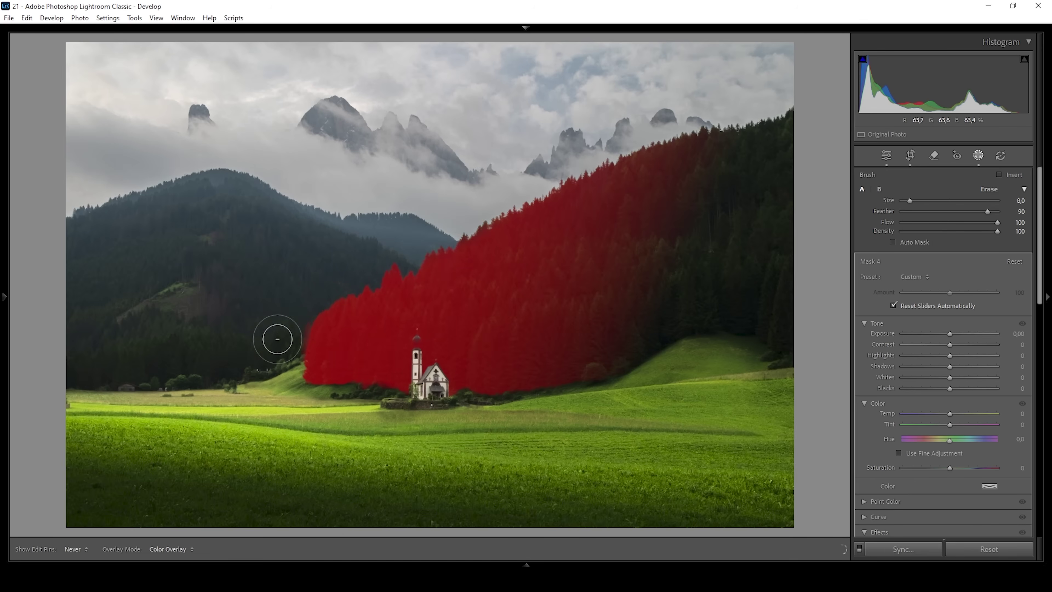
{"action": "key", "text": "h"}
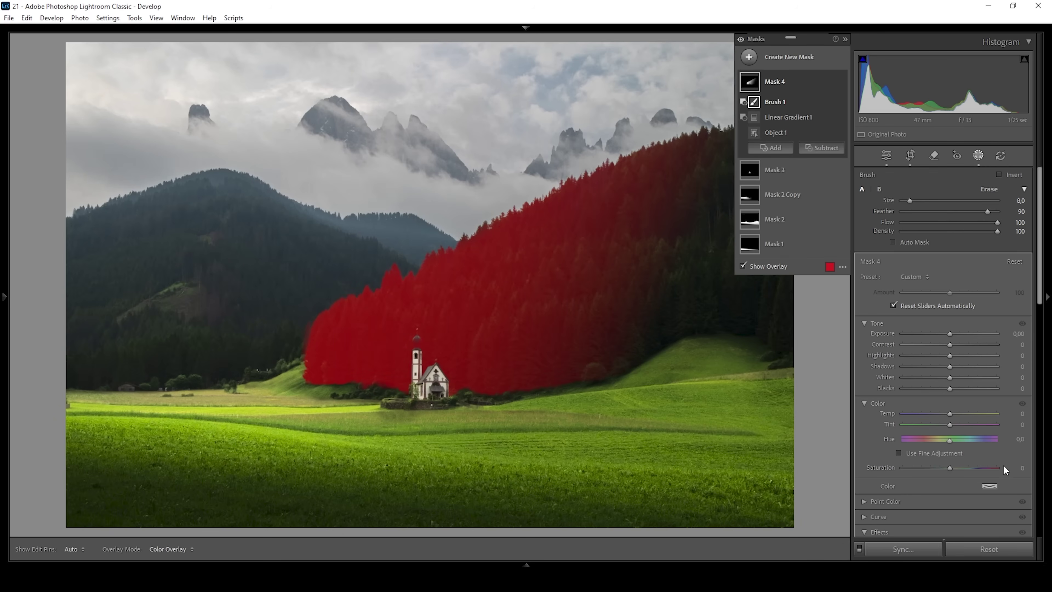
Brighten and warm the masked forest with Exposure 0.93, Shadows 10, Whites 24, Blacks 2 and Temp 15.
{"action": "left_click_drag", "start_coordinate": [950, 334], "coordinate": [960, 334]}
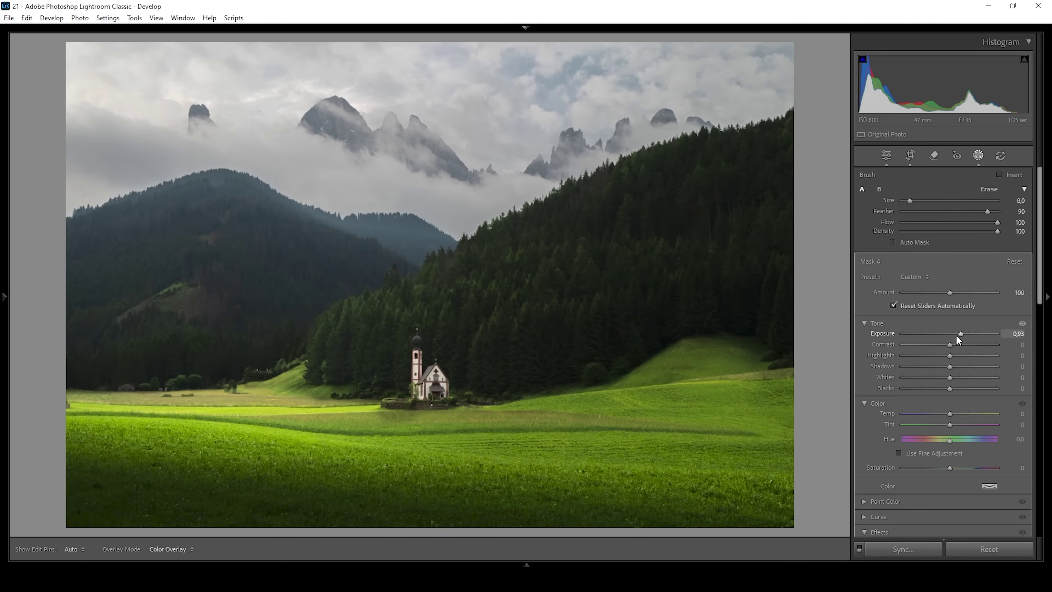
{"action": "left_click_drag", "start_coordinate": [951, 368], "coordinate": [950, 368]}
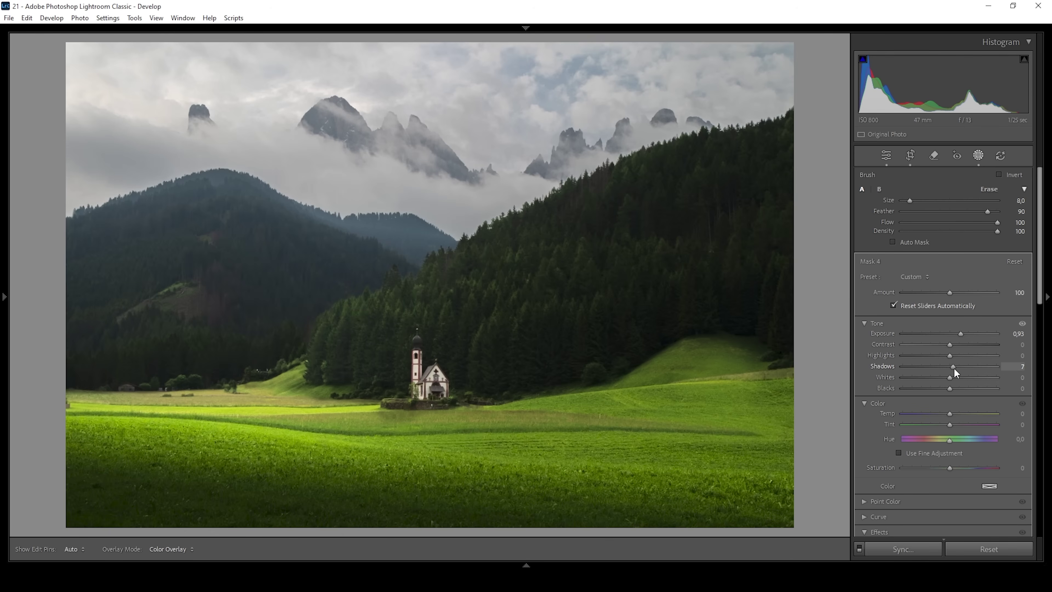
{"action": "left_click_drag", "start_coordinate": [956, 368], "coordinate": [951, 413]}
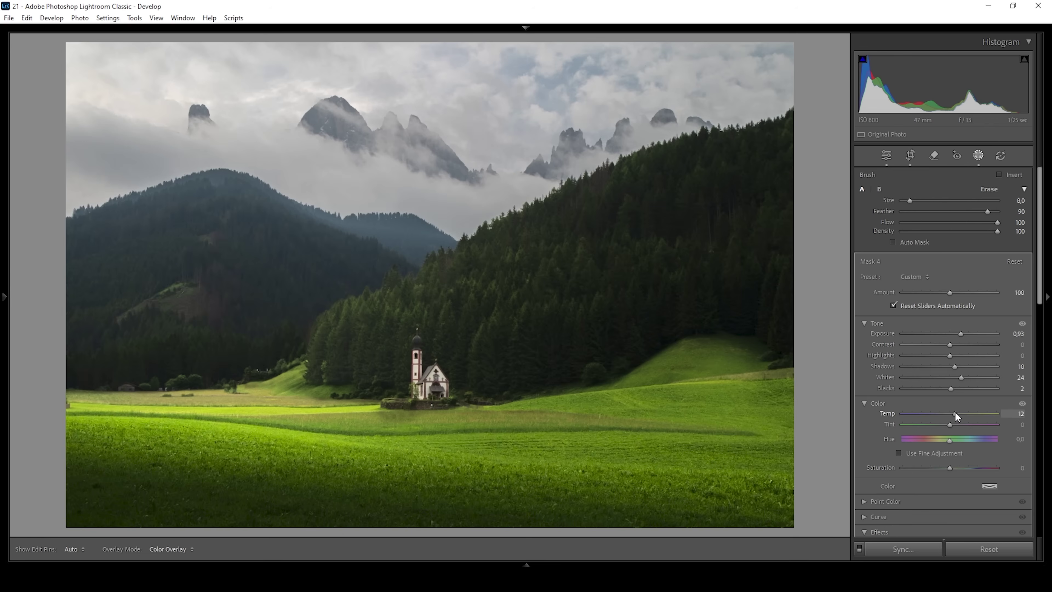
{"action": "left_click_drag", "start_coordinate": [955, 412], "coordinate": [957, 413]}
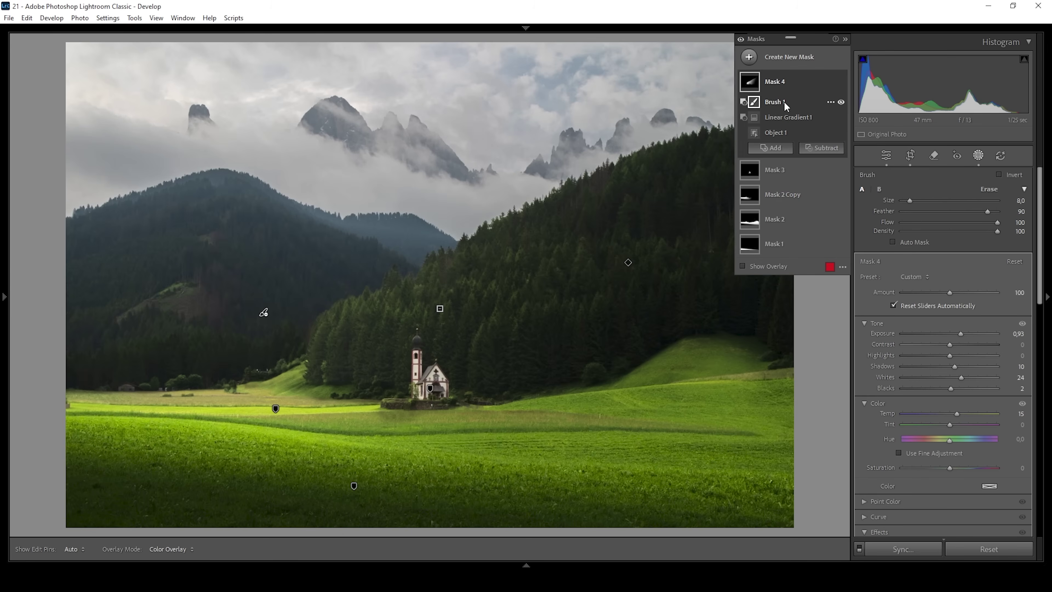
Brush more of the mask away along the forest's upper-left tree line, adjusting the brush size.
{"action": "scroll", "coordinate": [306, 313], "scroll_direction": "down", "scroll_amount": 3}
{"action": "mouse_move", "coordinate": [305, 317]}
{"action": "left_mouse_down"}
{"action": "mouse_move", "coordinate": [312, 293]}
{"action": "mouse_move", "coordinate": [375, 275]}
{"action": "mouse_move", "coordinate": [388, 249]}
{"action": "left_mouse_up"}
{"action": "scroll", "coordinate": [411, 250], "scroll_direction": "up", "scroll_amount": 2}
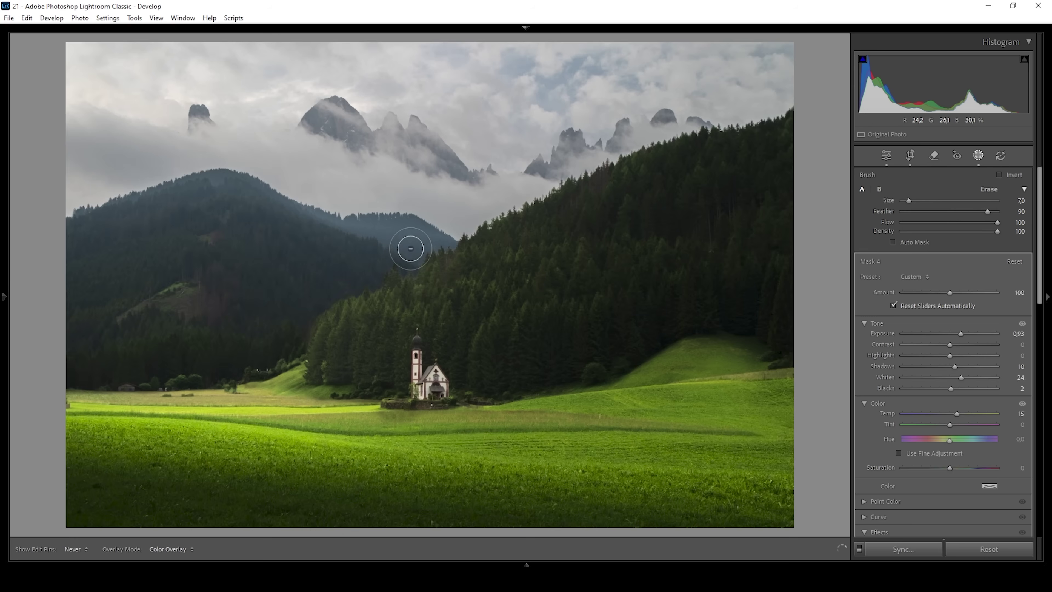
{"action": "scroll", "coordinate": [216, 310], "scroll_direction": "up", "scroll_amount": 8}
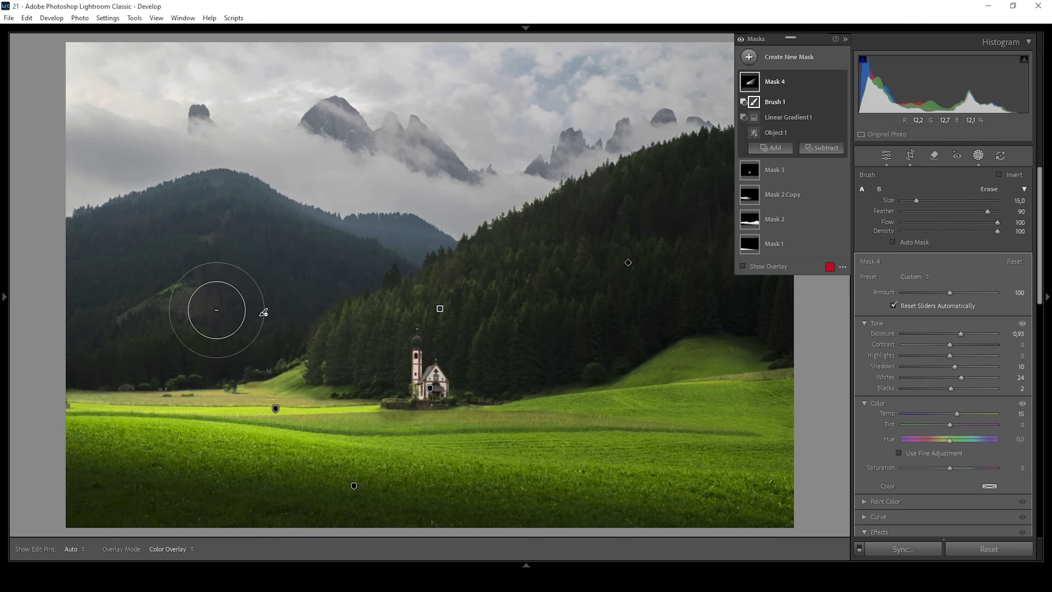
Create a linear gradient mask falling diagonally from the upper left, and shift it so it covers the left mountain, church and meadow.
{"action": "left_click", "coordinate": [749, 57]}
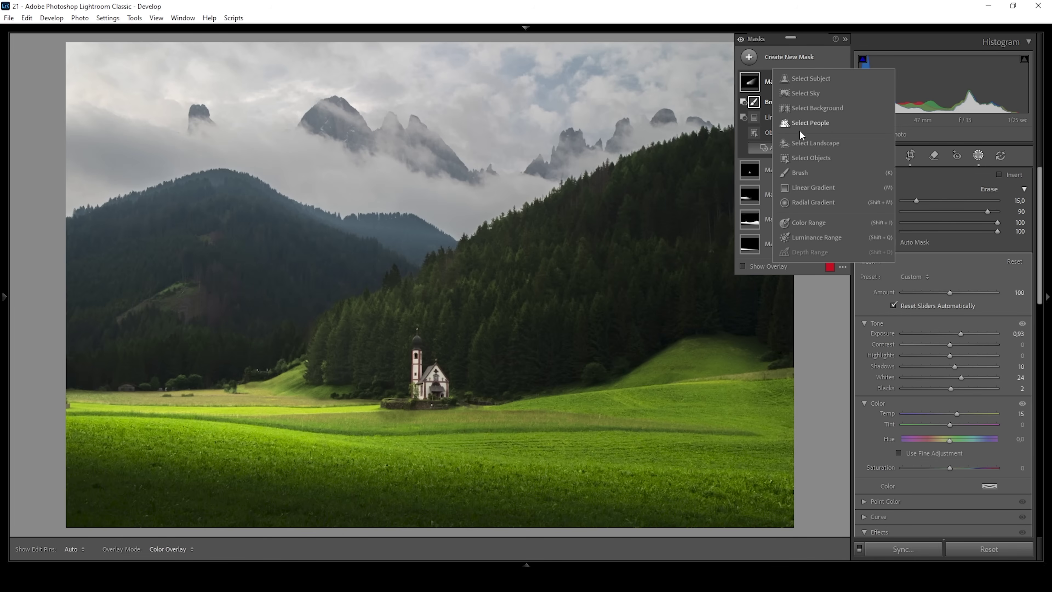
{"action": "left_click", "coordinate": [833, 190]}
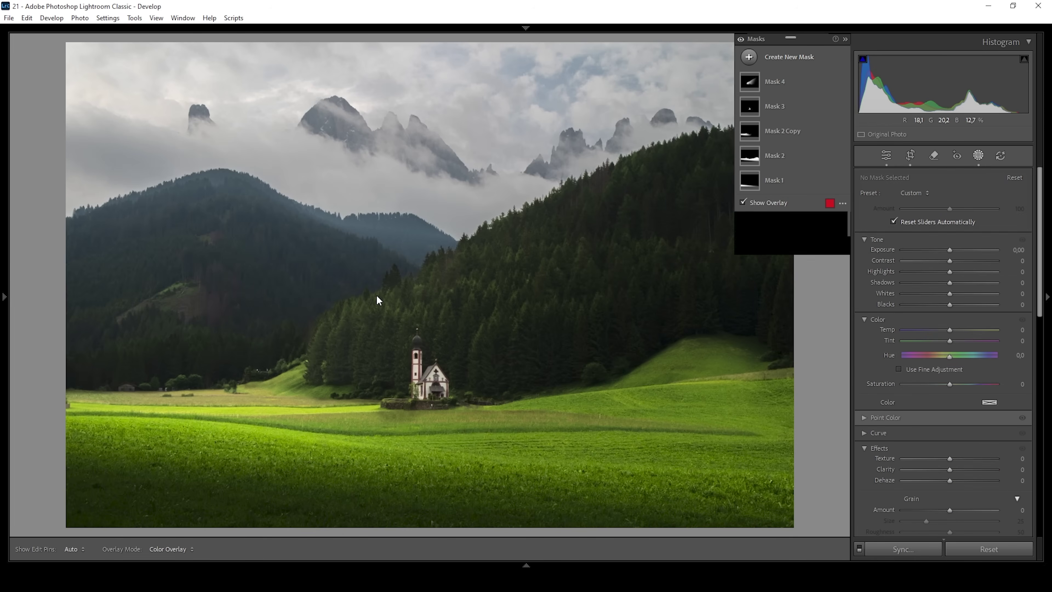
{"action": "left_click_drag", "start_coordinate": [298, 285], "coordinate": [336, 200]}
{"action": "left_click_drag", "start_coordinate": [315, 240], "coordinate": [320, 227]}
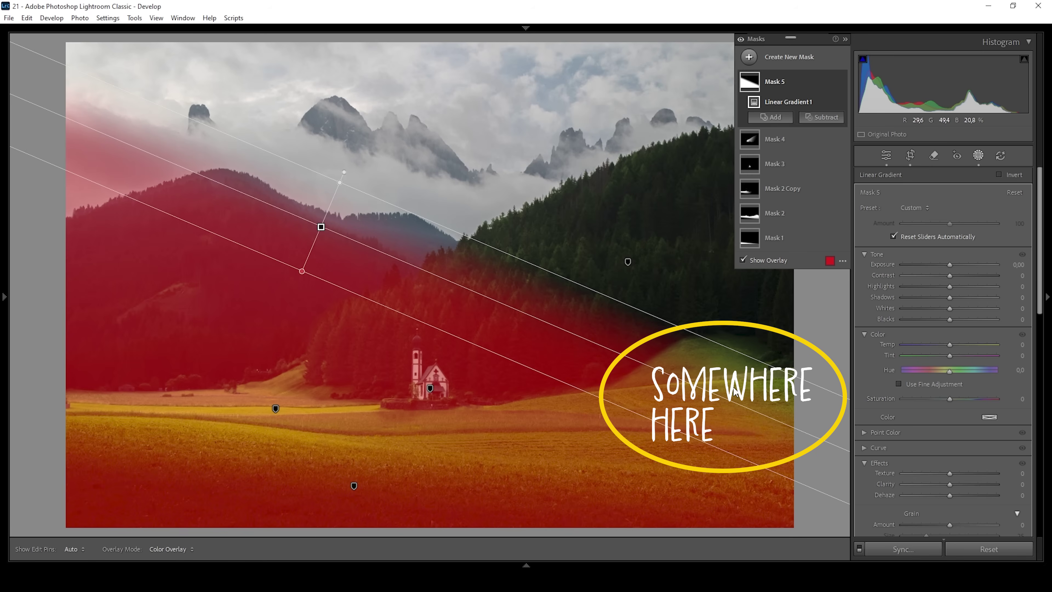
{"action": "left_click_drag", "start_coordinate": [321, 227], "coordinate": [320, 222]}
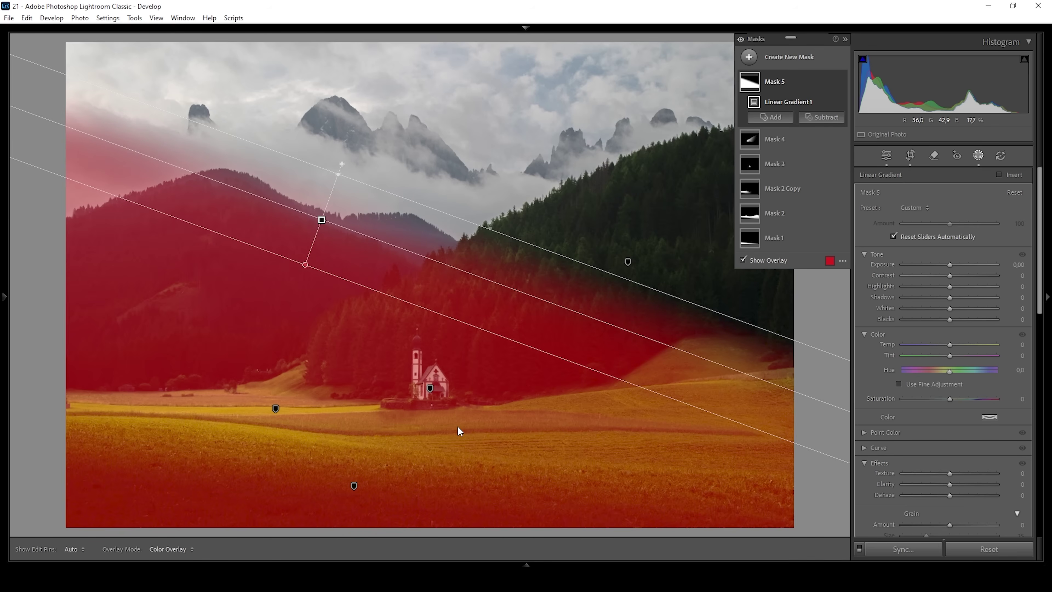
Subtract a slightly tilted linear gradient over the foreground grass from Mask 5, and nudge it slightly upward.
{"action": "left_click", "coordinate": [821, 117]}
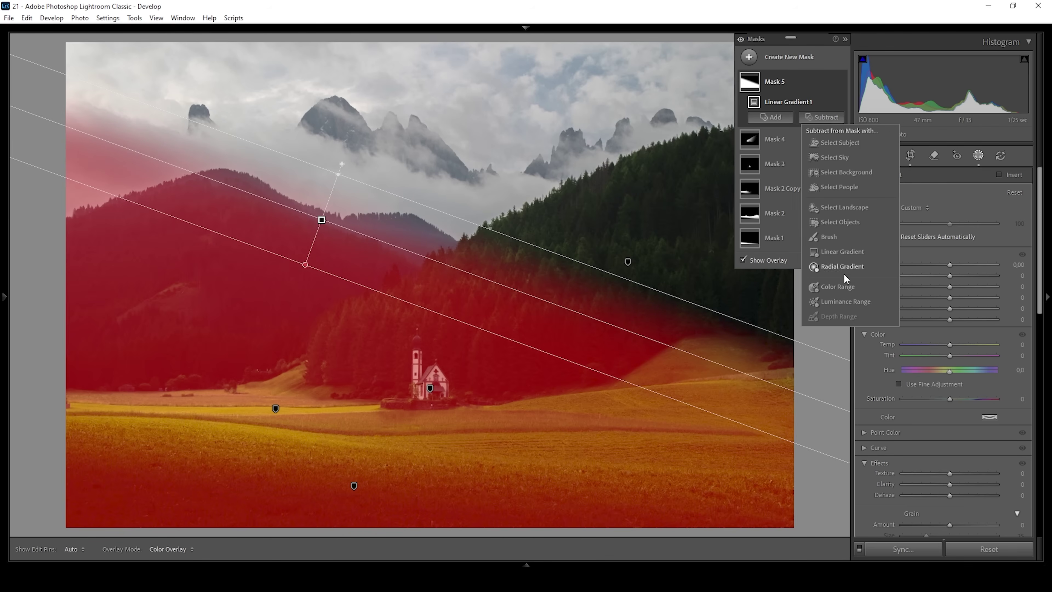
{"action": "left_click", "coordinate": [844, 252]}
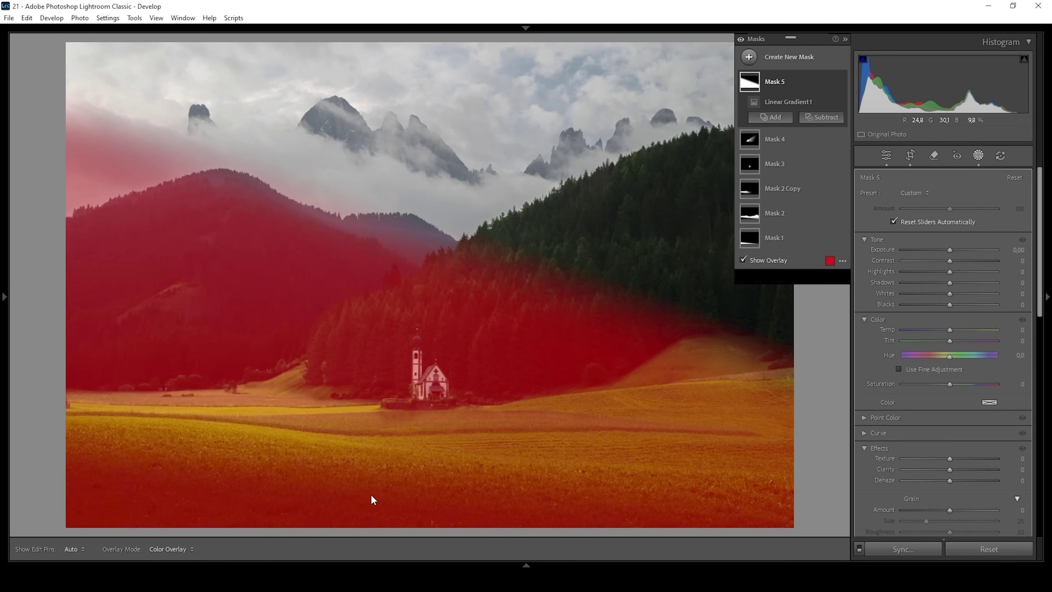
{"action": "left_click_drag", "start_coordinate": [364, 504], "coordinate": [369, 430]}
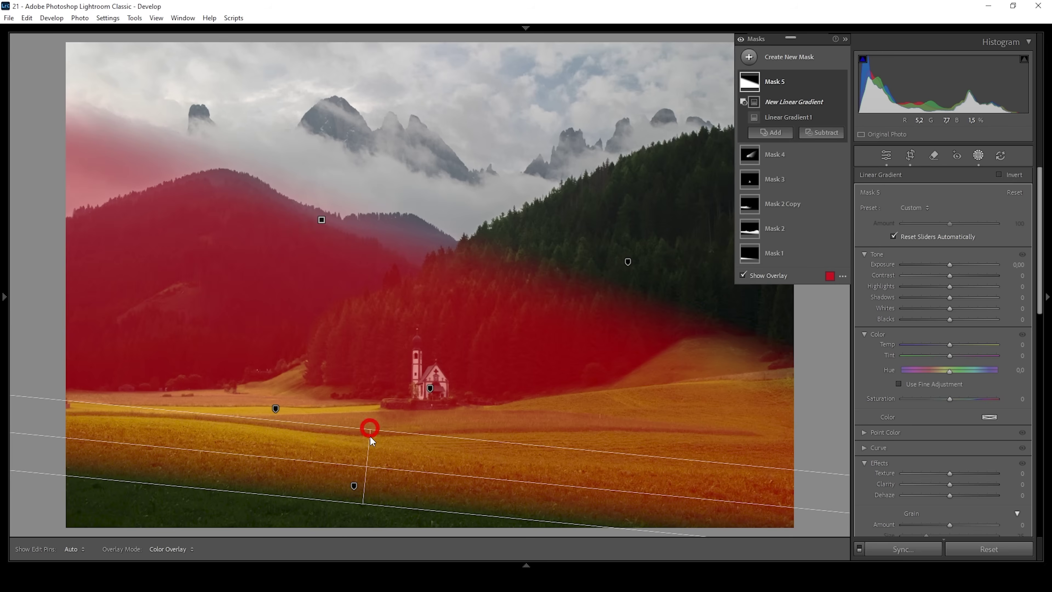
{"action": "left_click_drag", "start_coordinate": [364, 503], "coordinate": [366, 494]}
{"action": "left_click_drag", "start_coordinate": [369, 427], "coordinate": [371, 423]}
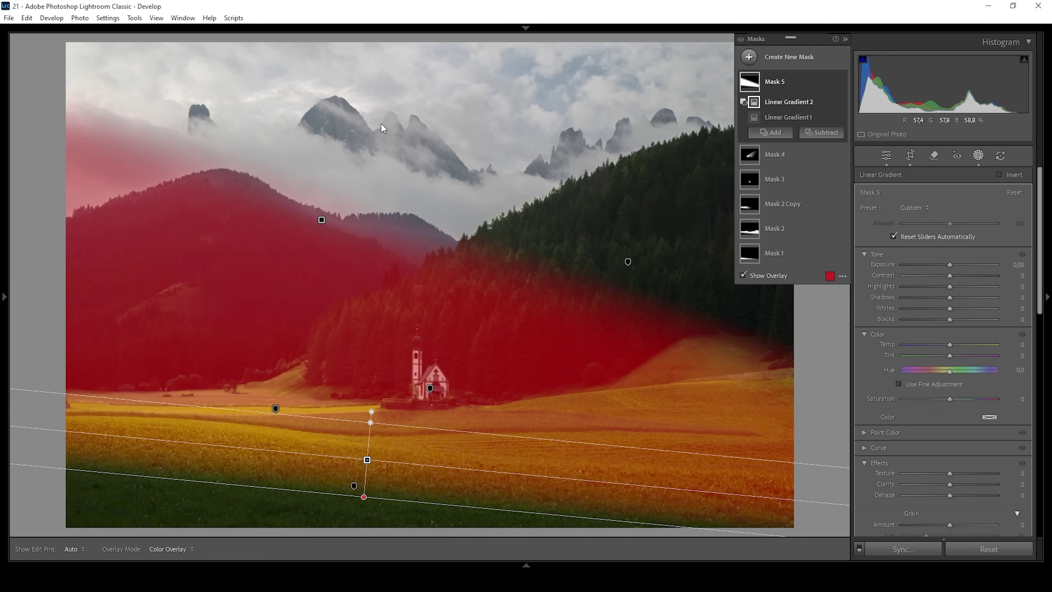
Subtract the sky and a wide diagonal linear gradient over the right side from Mask 5.
{"action": "left_click", "coordinate": [822, 133]}
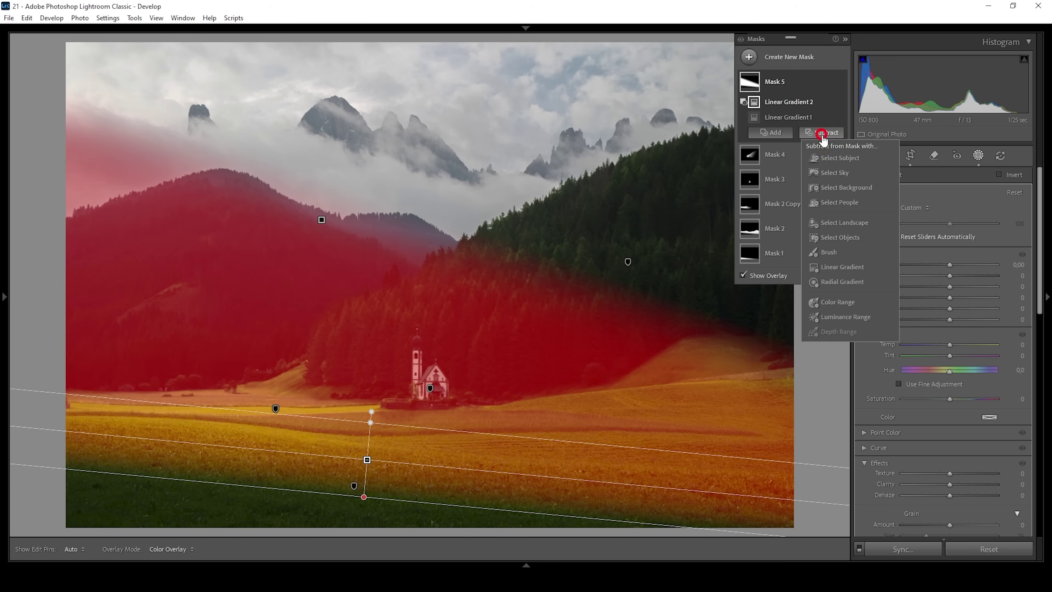
{"action": "left_click", "coordinate": [845, 175]}
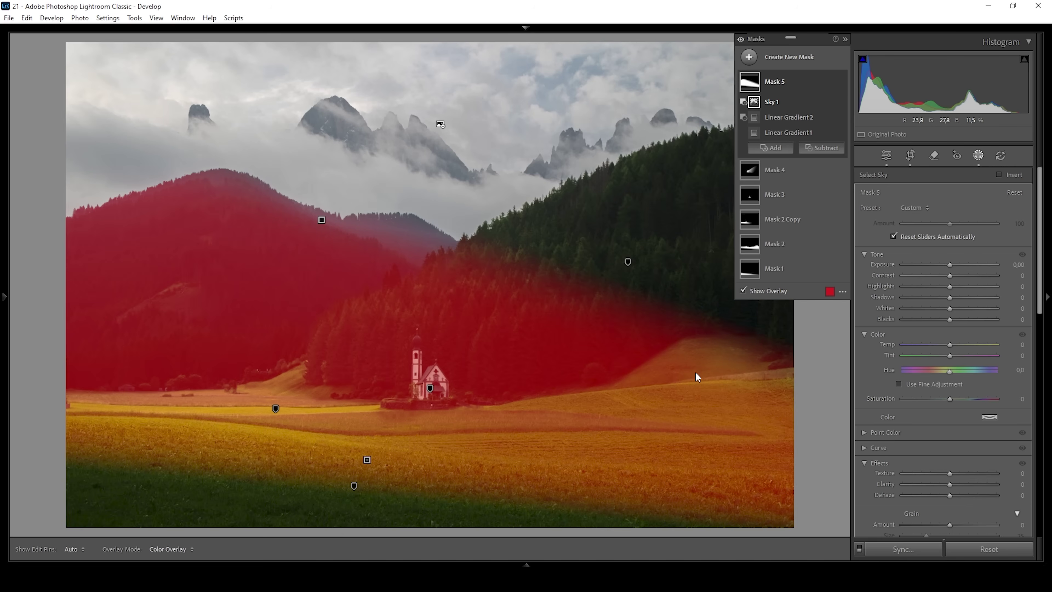
{"action": "left_click", "coordinate": [822, 148]}
{"action": "left_click", "coordinate": [843, 281]}
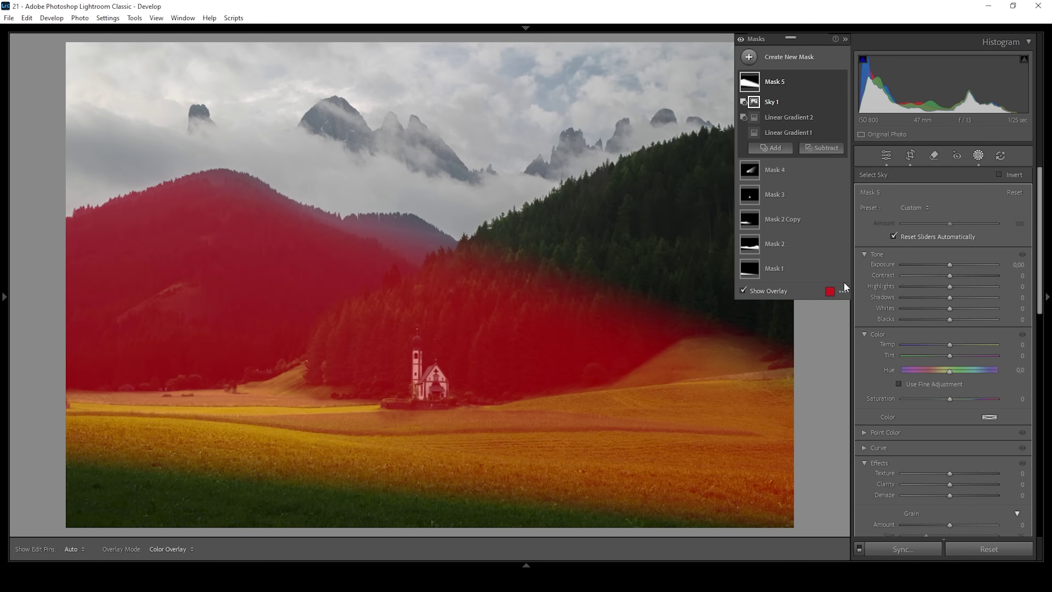
{"action": "left_click_drag", "start_coordinate": [553, 414], "coordinate": [134, 271]}
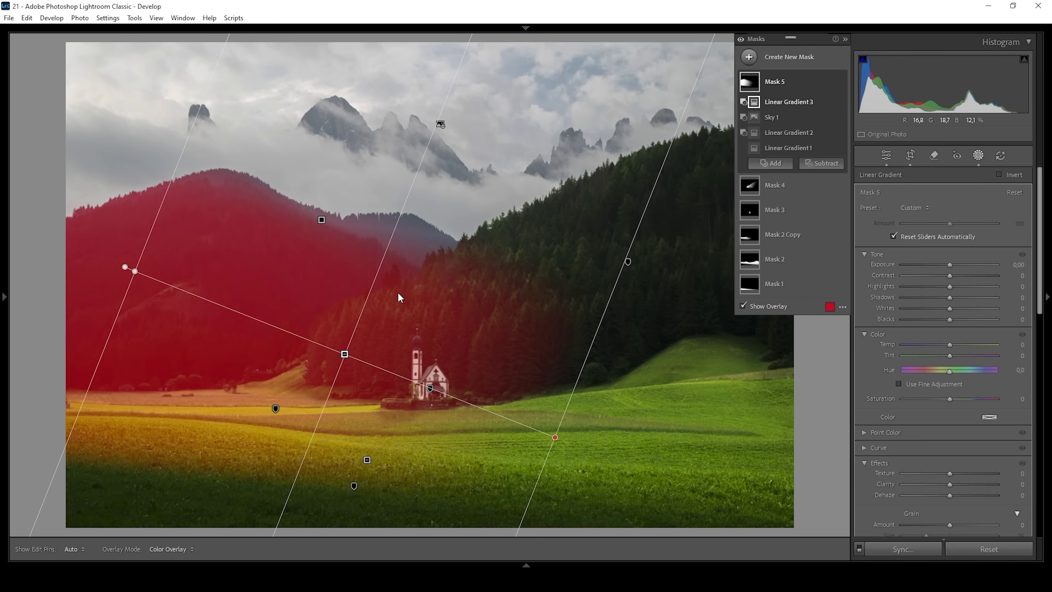
Add warm light through Mask 5 with Exposure 0.61, Whites 42, Blacks 51 and Temp 29.
{"action": "left_click_drag", "start_coordinate": [951, 263], "coordinate": [959, 264]}
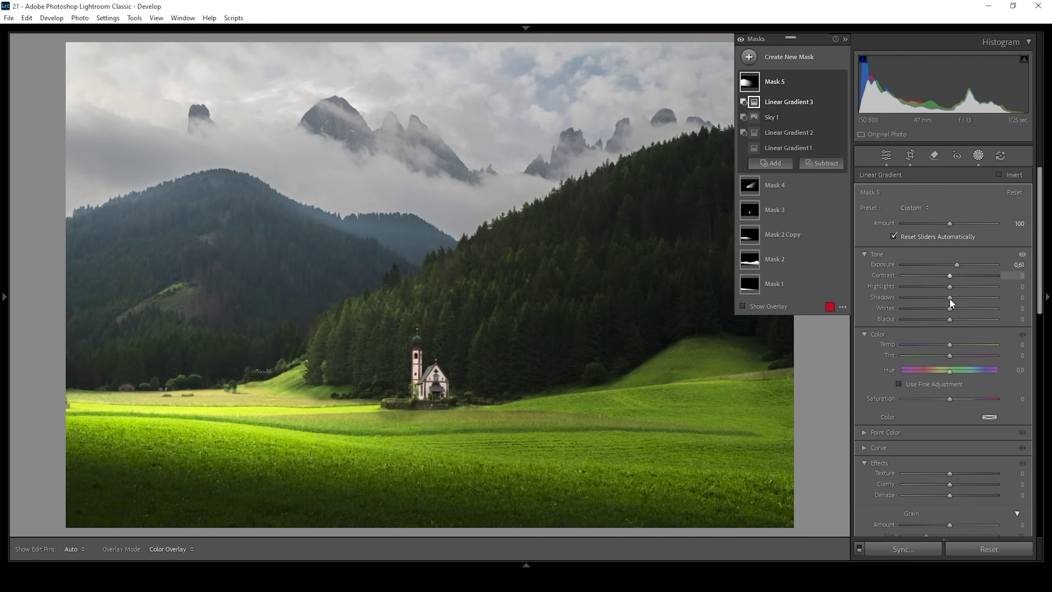
{"action": "left_click_drag", "start_coordinate": [949, 308], "coordinate": [970, 308]}
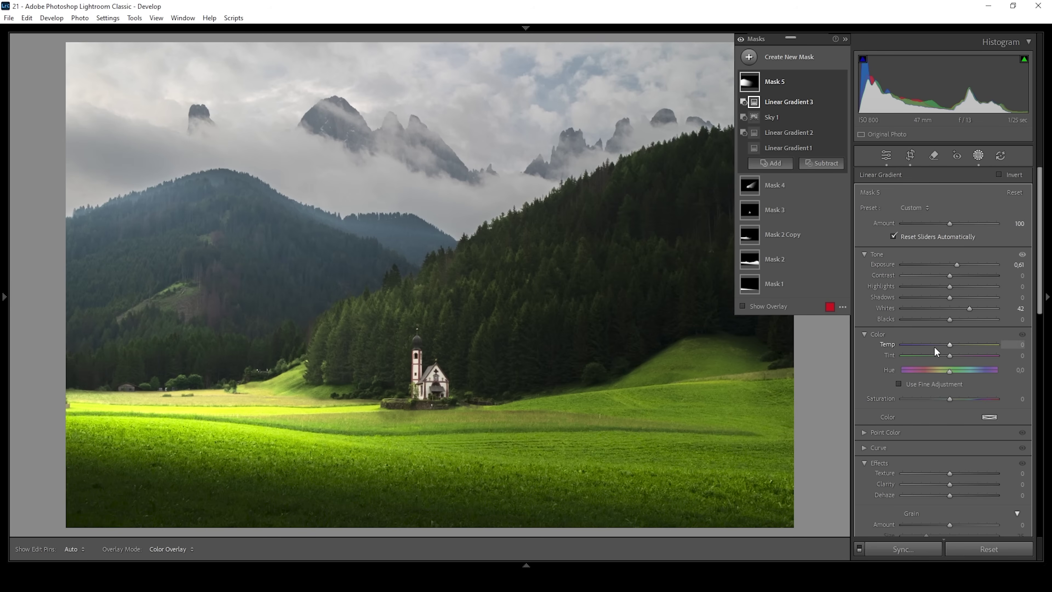
{"action": "left_click_drag", "start_coordinate": [949, 320], "coordinate": [958, 319]}
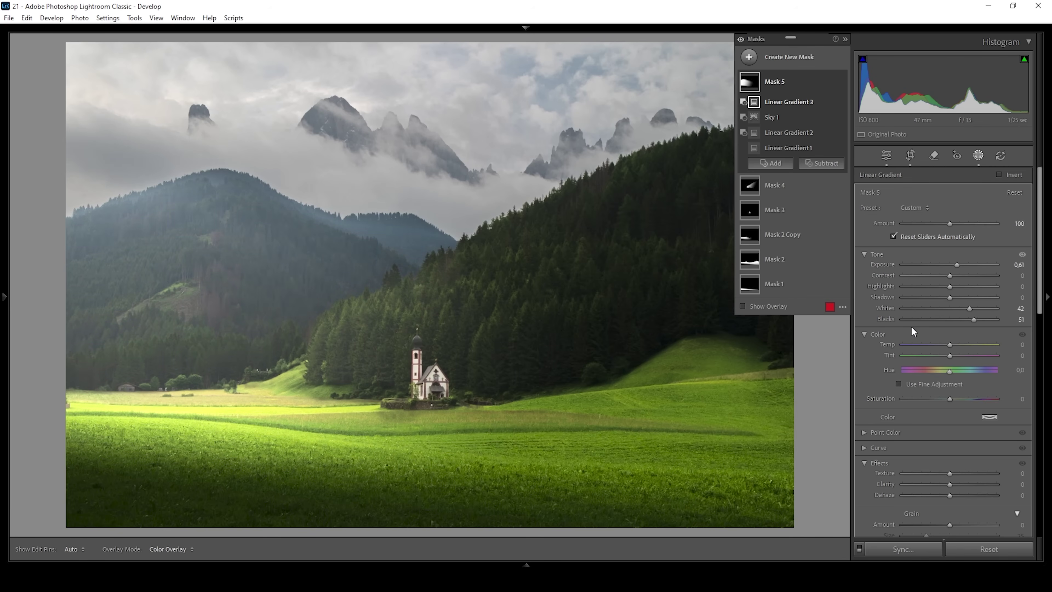
{"action": "left_click_drag", "start_coordinate": [950, 345], "coordinate": [963, 346]}
Show the filmstrip and hide Mask 5 to compare the photo without its effect.
{"action": "key", "text": "F6"}
{"action": "left_click", "coordinate": [779, 80]}
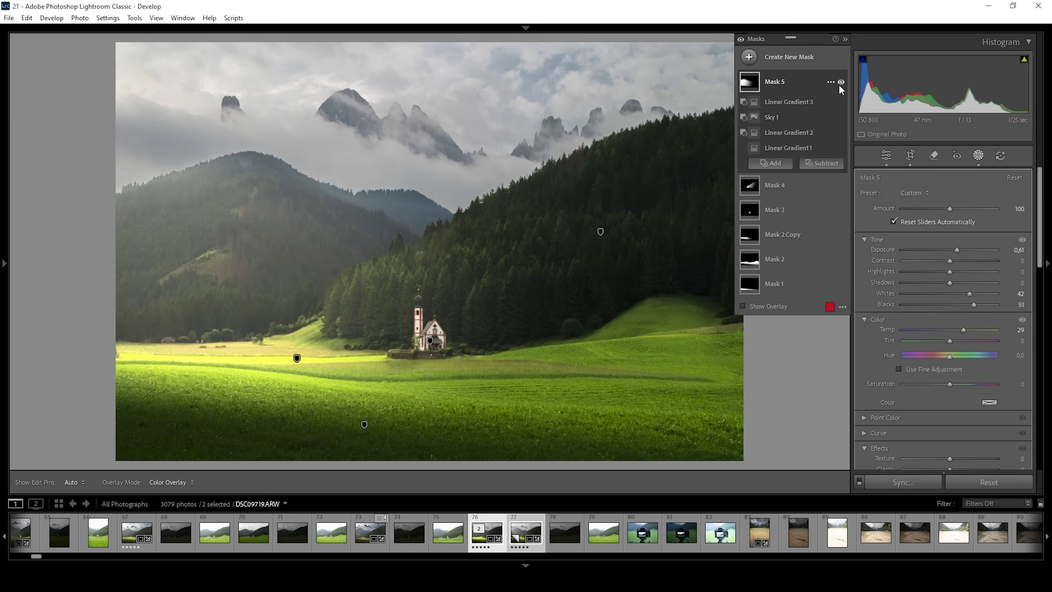
{"action": "left_click", "coordinate": [842, 81]}
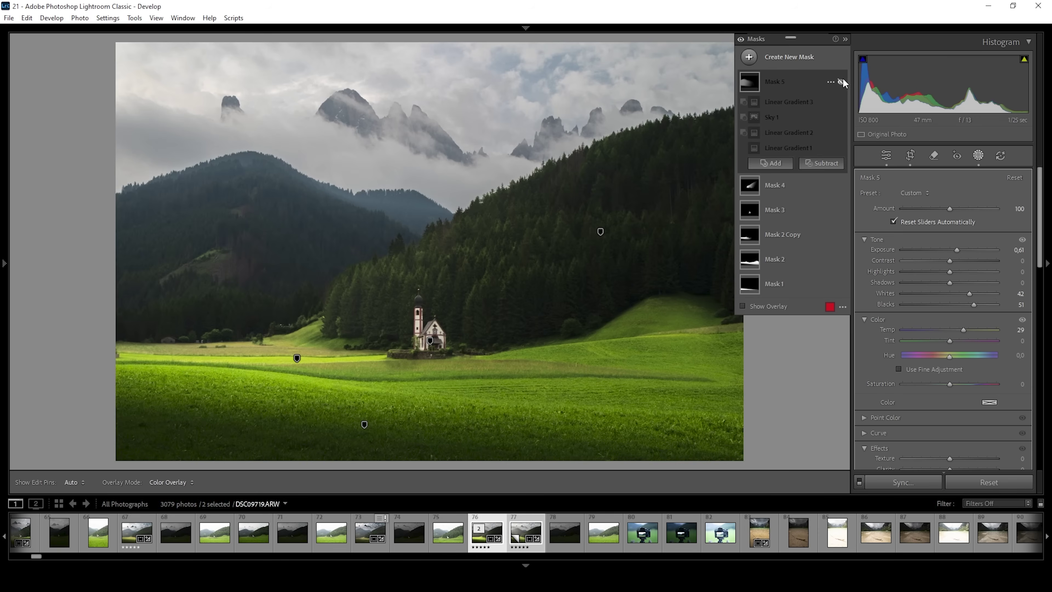
Show Mask 5 again, and reduce Mask 2 to Whites 17 and Shadows 23.
{"action": "left_click", "coordinate": [841, 82]}
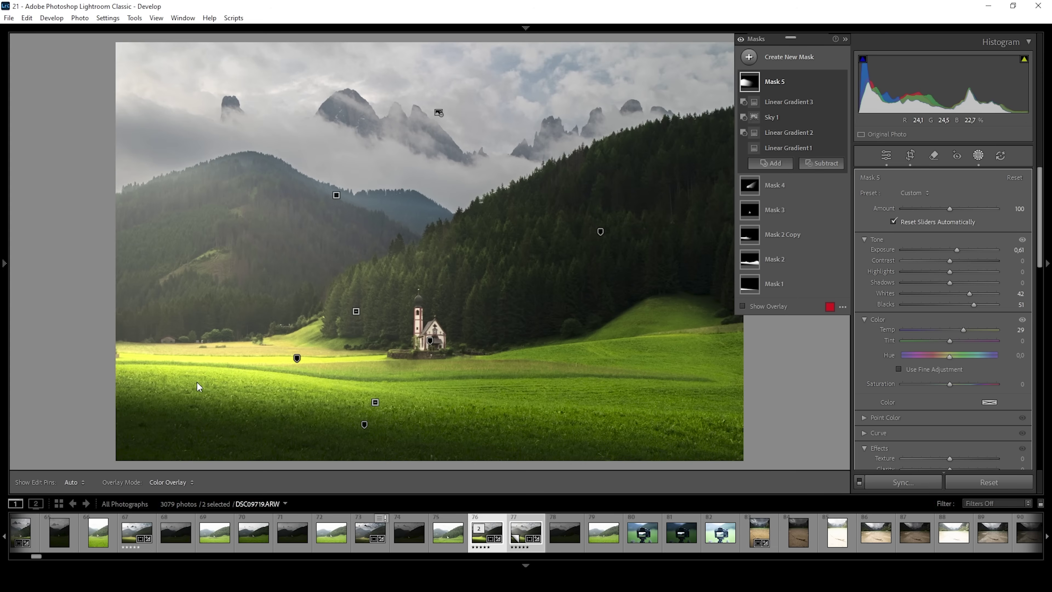
{"action": "left_click", "coordinate": [783, 262]}
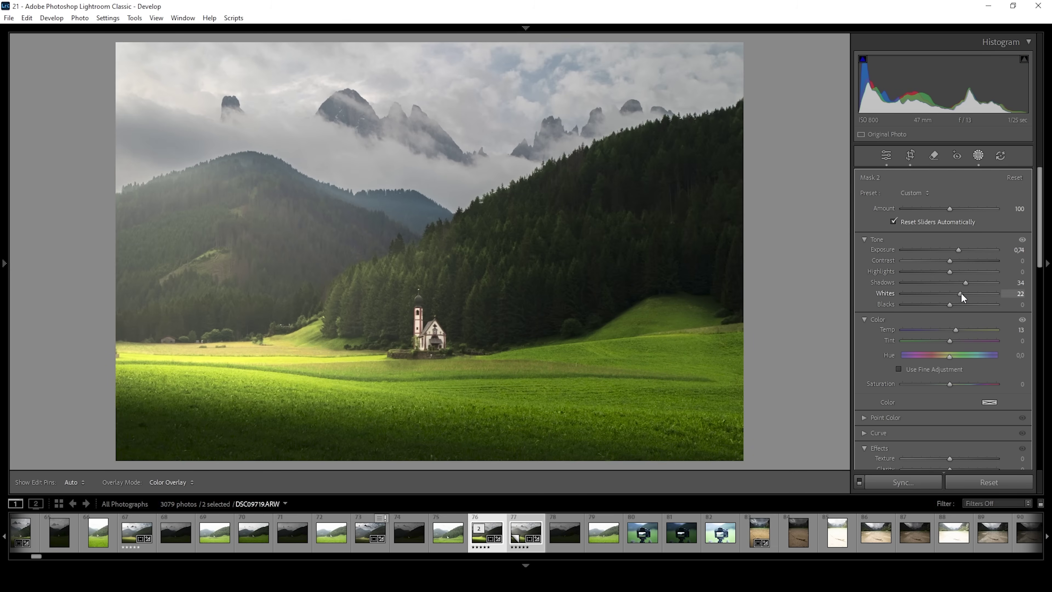
{"action": "left_click_drag", "start_coordinate": [960, 293], "coordinate": [966, 282]}
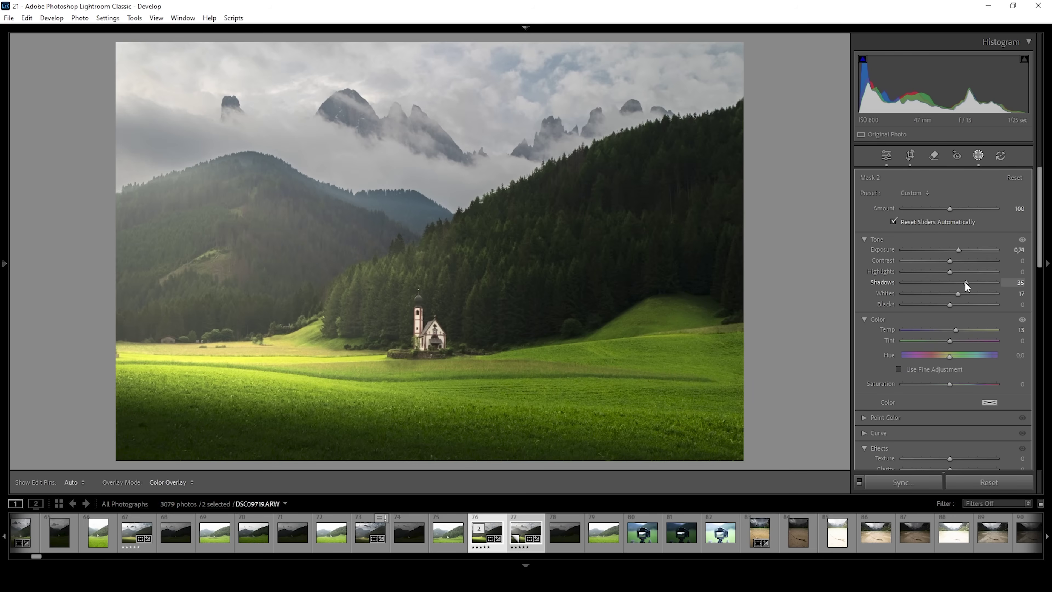
{"action": "left_click_drag", "start_coordinate": [960, 282], "coordinate": [959, 282]}
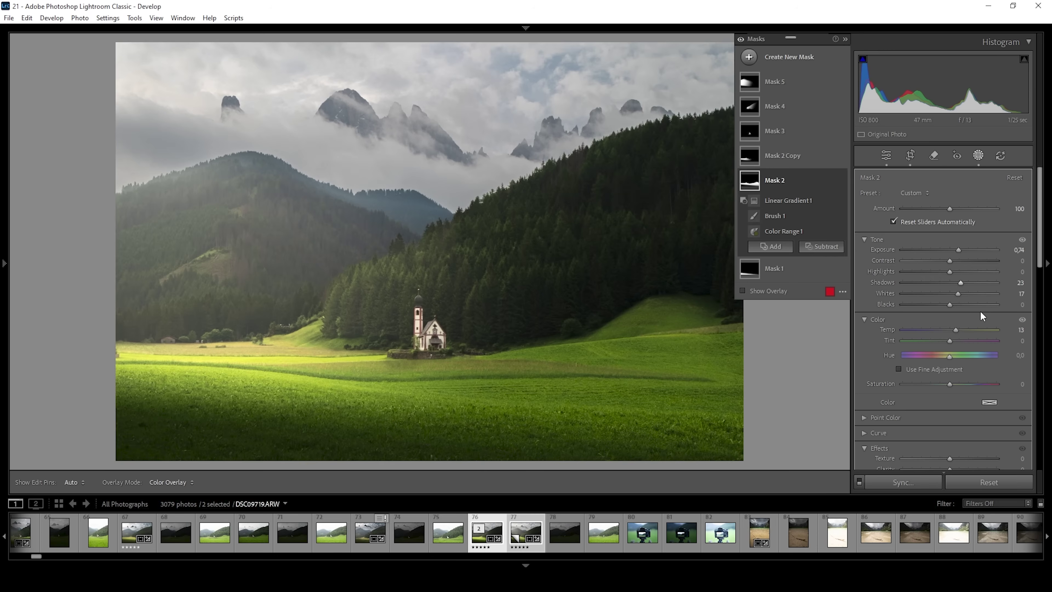
{"action": "left_click", "coordinate": [789, 82]}
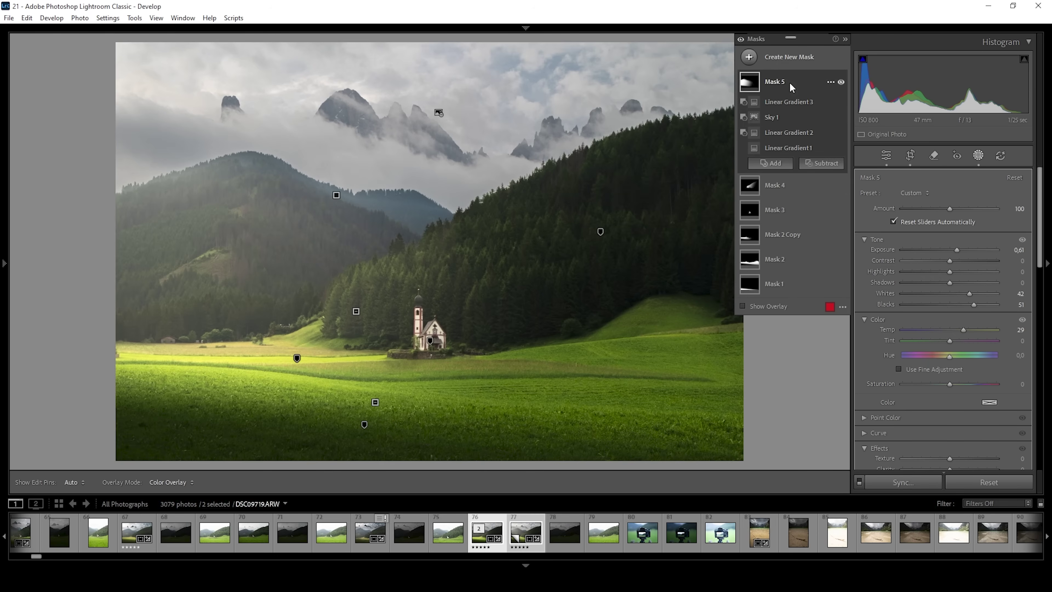
Create a radial gradient mask centred beyond the photo's left edge, tilted and stretched as a flat ellipse down across the forested mountain.
{"action": "left_click", "coordinate": [749, 56]}
{"action": "left_click", "coordinate": [813, 202]}
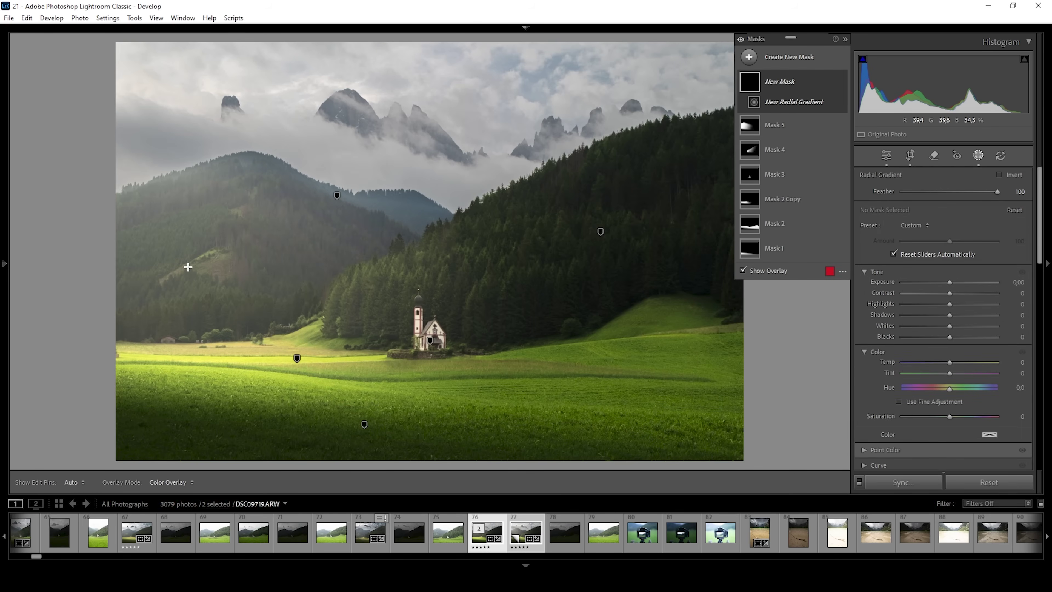
{"action": "mouse_move", "coordinate": [187, 267]}
{"action": "left_mouse_down"}
{"action": "mouse_move", "coordinate": [348, 323]}
{"action": "mouse_move", "coordinate": [434, 327]}
{"action": "left_mouse_up"}
{"action": "left_click_drag", "start_coordinate": [434, 266], "coordinate": [448, 338]}
{"action": "left_click_drag", "start_coordinate": [183, 269], "coordinate": [97, 182]}
{"action": "left_click", "coordinate": [92, 182]}
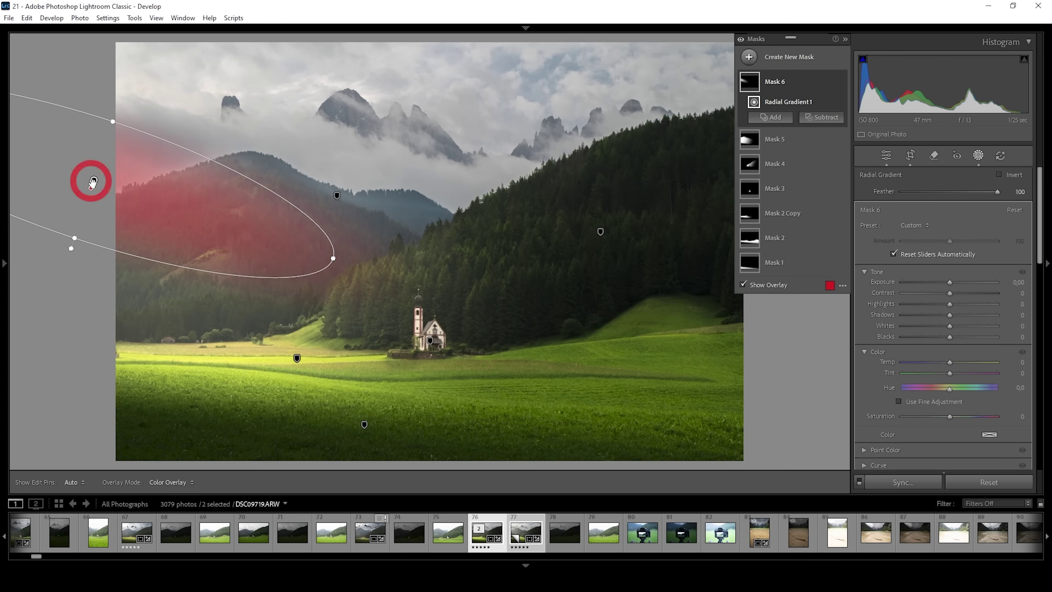
{"action": "left_click_drag", "start_coordinate": [344, 260], "coordinate": [410, 298]}
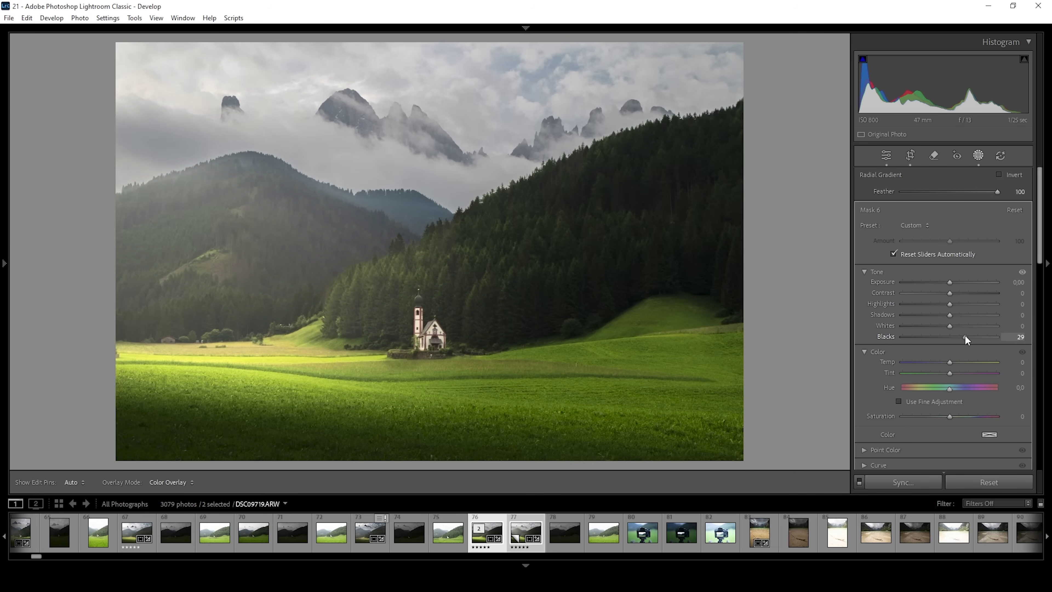
Give Mask 6 a hazy light glow with Blacks 58 and Dehaze -26.
{"action": "left_click", "coordinate": [976, 336]}
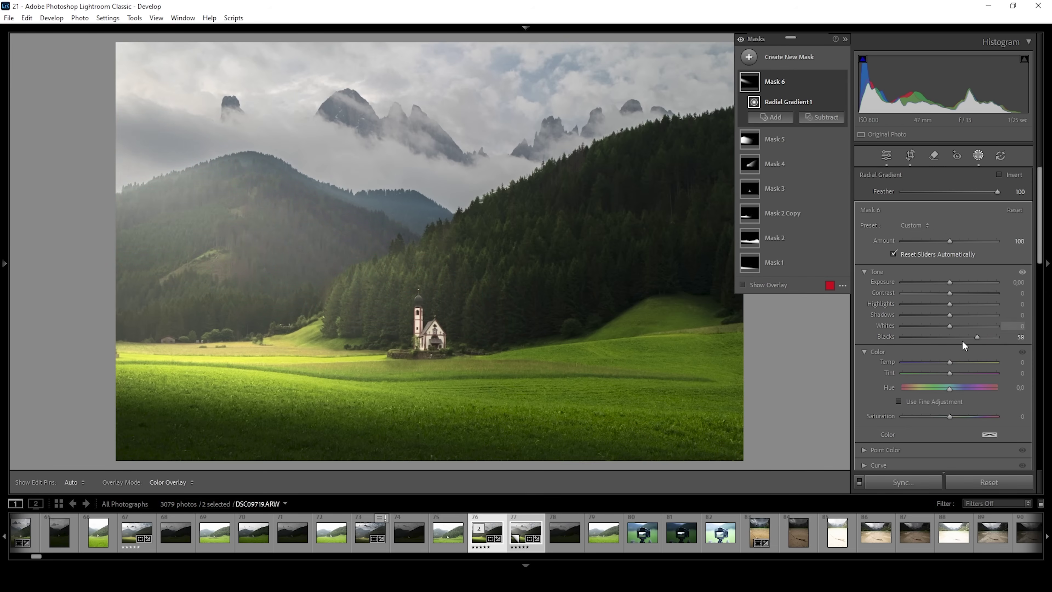
{"action": "scroll", "coordinate": [960, 345], "scroll_direction": "down", "scroll_amount": 3}
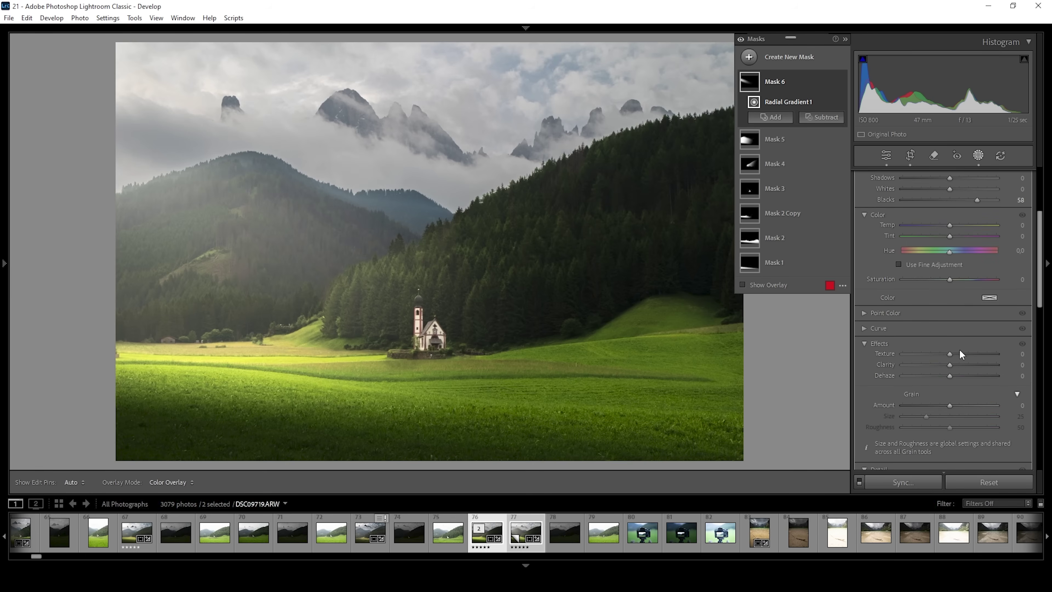
{"action": "left_click", "coordinate": [943, 375]}
{"action": "left_click_drag", "start_coordinate": [943, 375], "coordinate": [937, 375]}
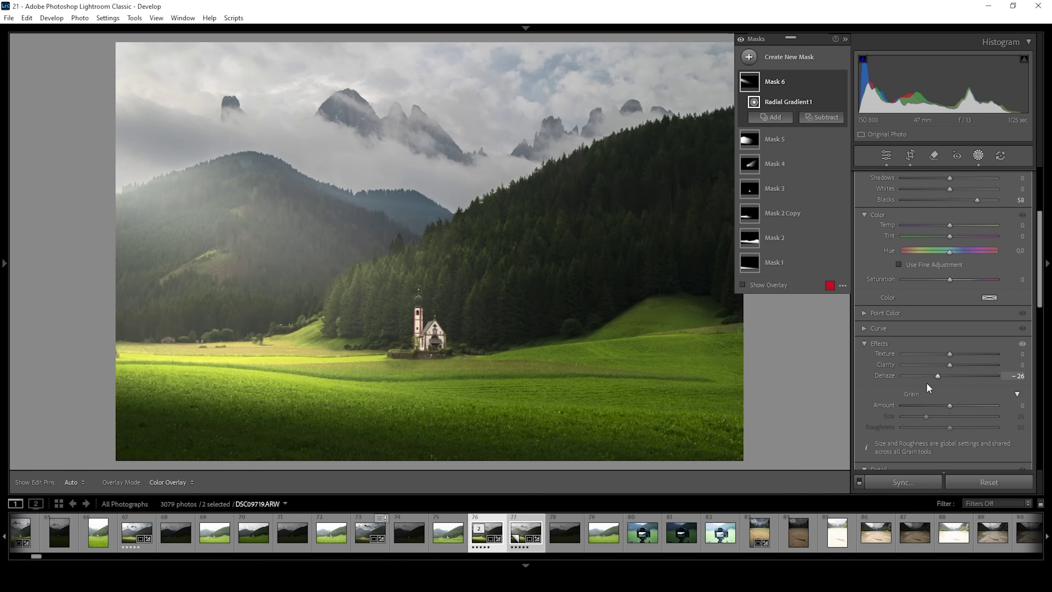
Extend Mask 6's radial gradient to the church with Dehaze at -19, and subtract the sky from the mask.
{"action": "left_click_drag", "start_coordinate": [102, 176], "coordinate": [89, 181]}
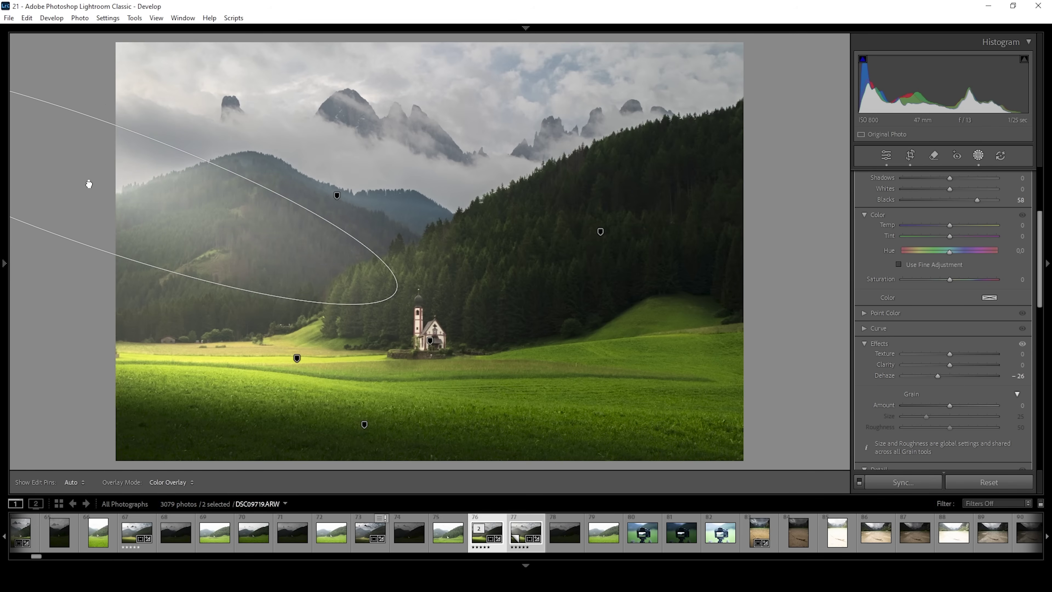
{"action": "left_click_drag", "start_coordinate": [408, 289], "coordinate": [443, 308]}
{"action": "left_click_drag", "start_coordinate": [147, 178], "coordinate": [143, 174]}
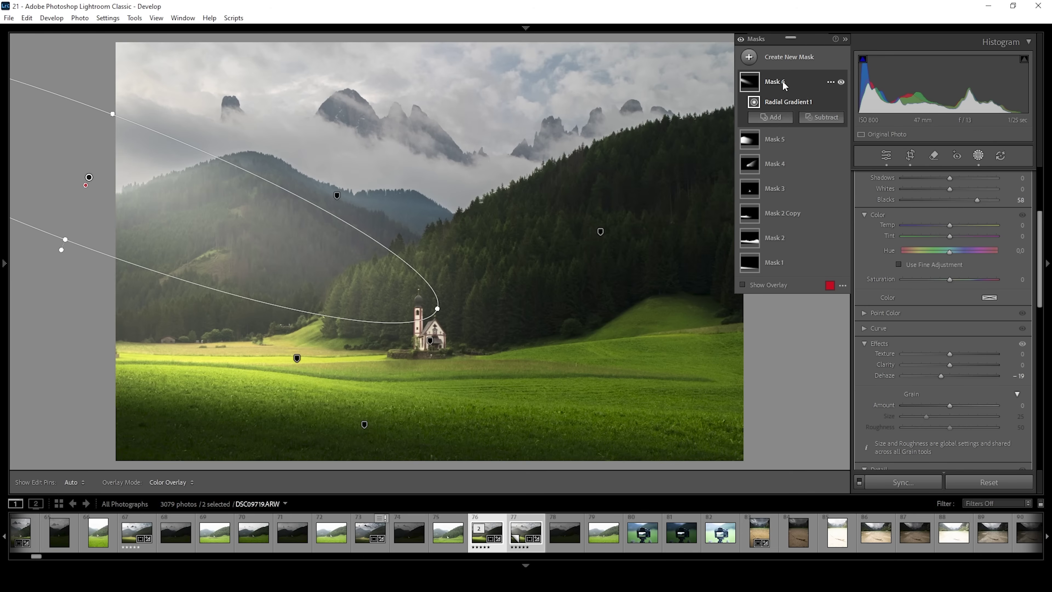
{"action": "left_click", "coordinate": [831, 120]}
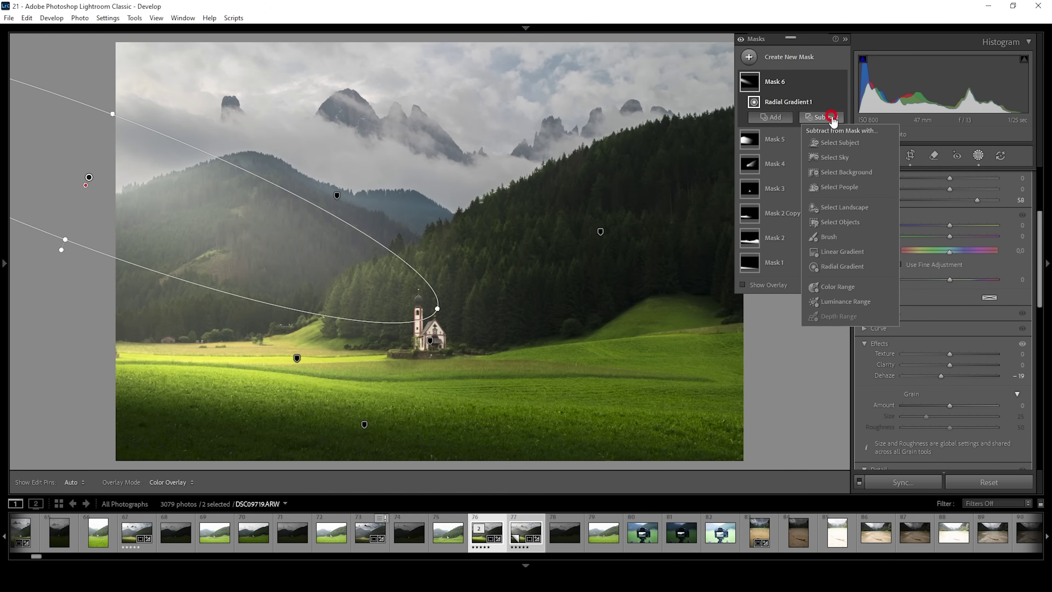
{"action": "left_click", "coordinate": [844, 157]}
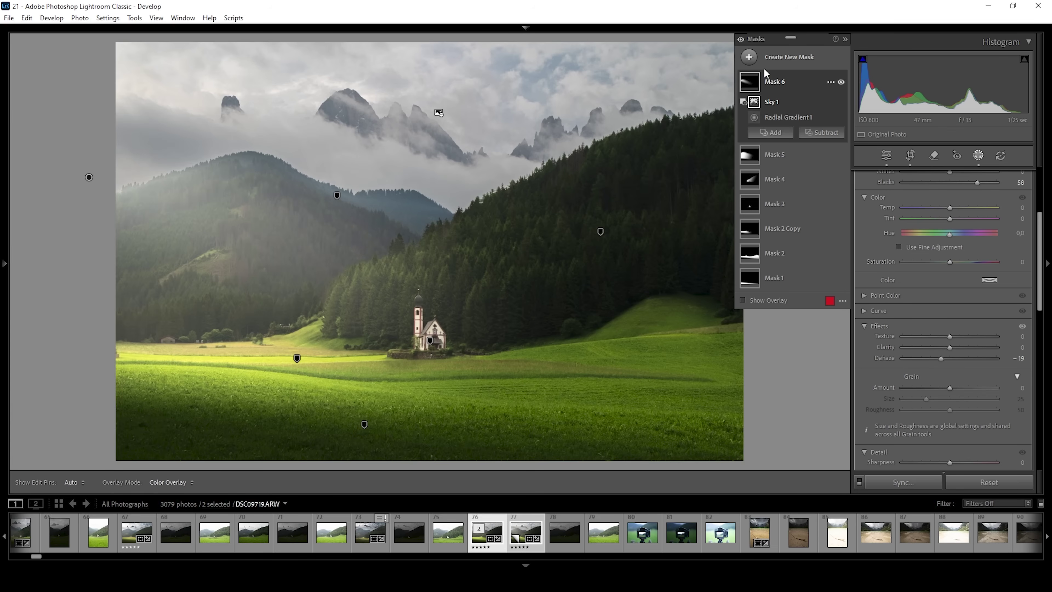
Create a sky mask and set its Whites to 22 and Contrast to 26.
{"action": "left_click", "coordinate": [749, 57]}
{"action": "left_click", "coordinate": [818, 94]}
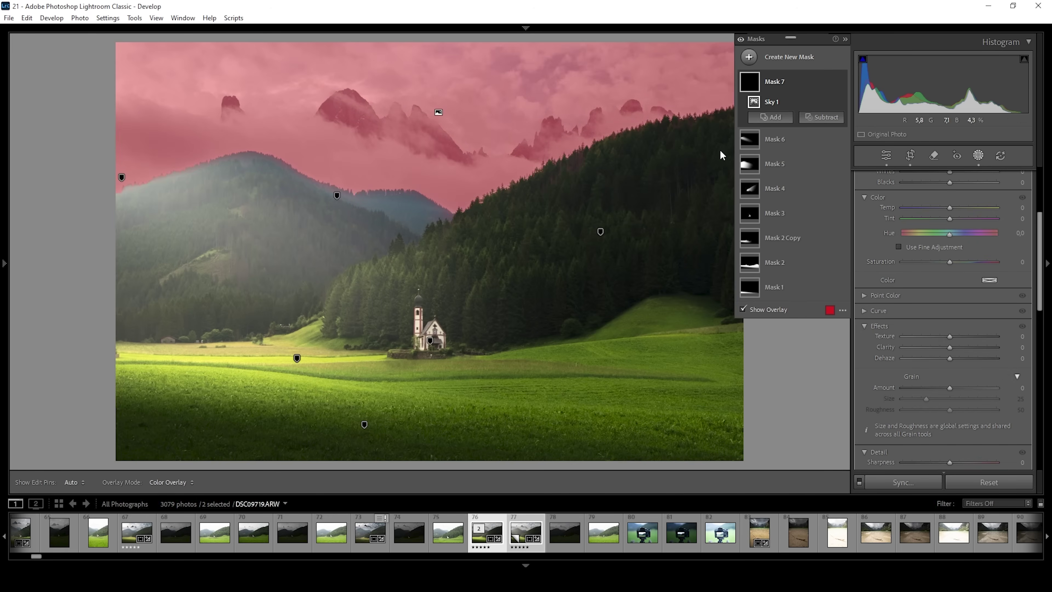
{"action": "scroll", "coordinate": [986, 335], "scroll_direction": "up", "scroll_amount": 5}
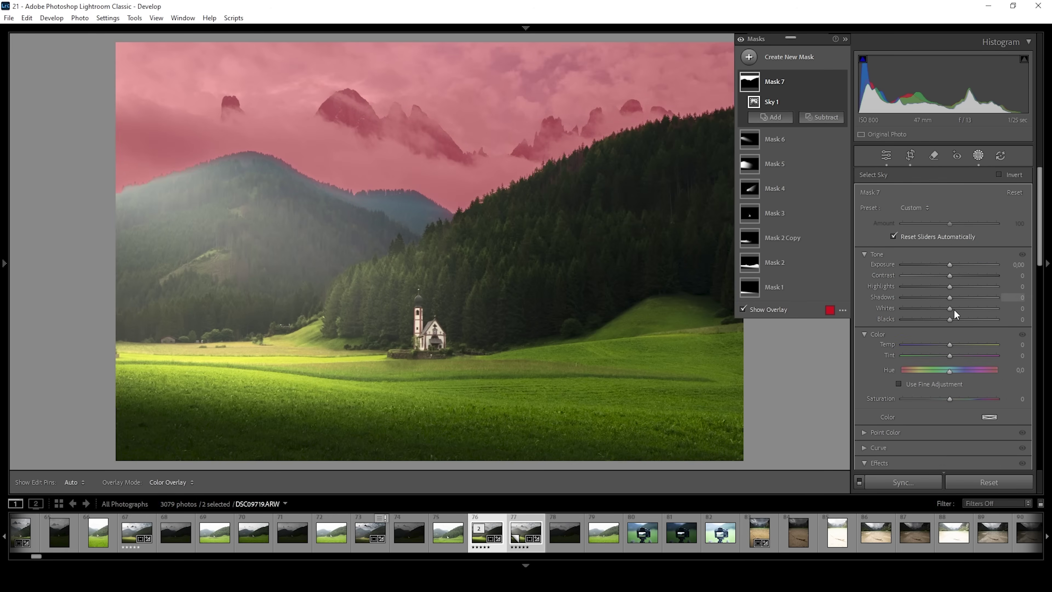
{"action": "left_click_drag", "start_coordinate": [953, 307], "coordinate": [961, 276]}
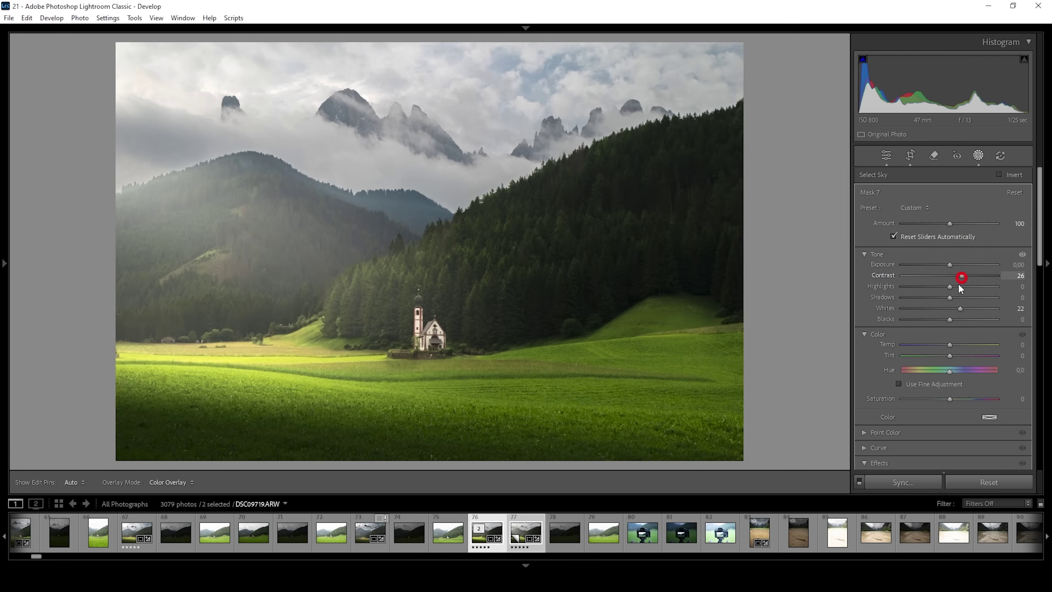
Create a color range mask sampled from the blue patch of sky above the right-hand peaks, with Refine 6.
{"action": "left_click", "coordinate": [748, 58]}
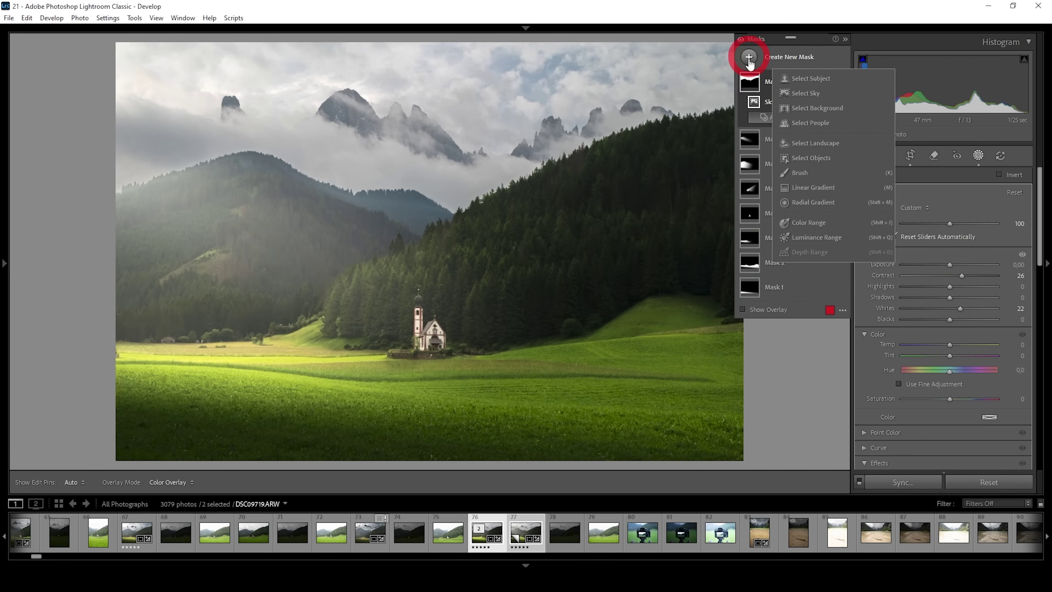
{"action": "left_click", "coordinate": [804, 219]}
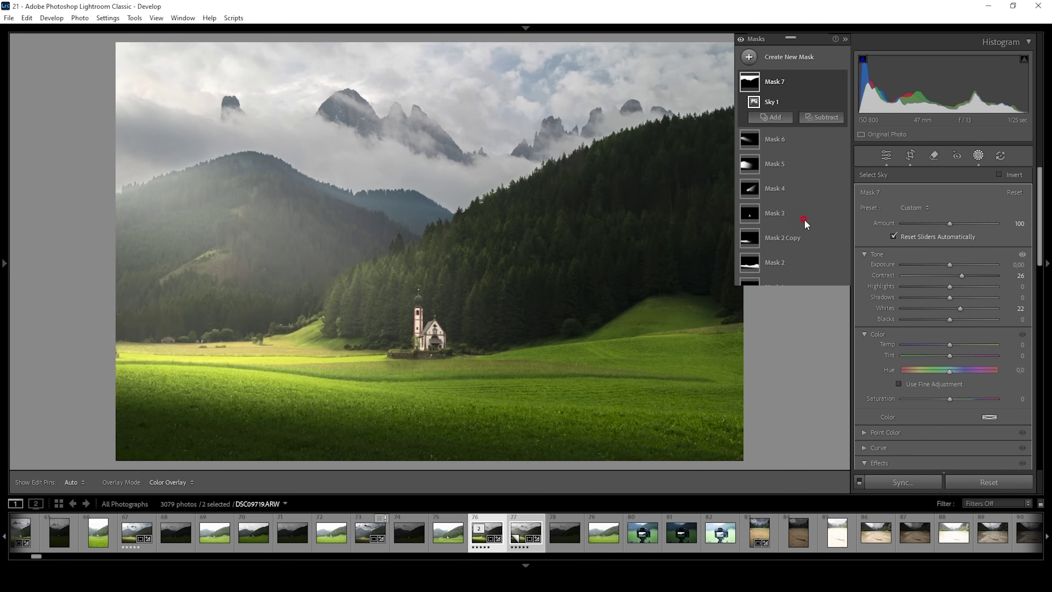
{"action": "left_click", "coordinate": [541, 76]}
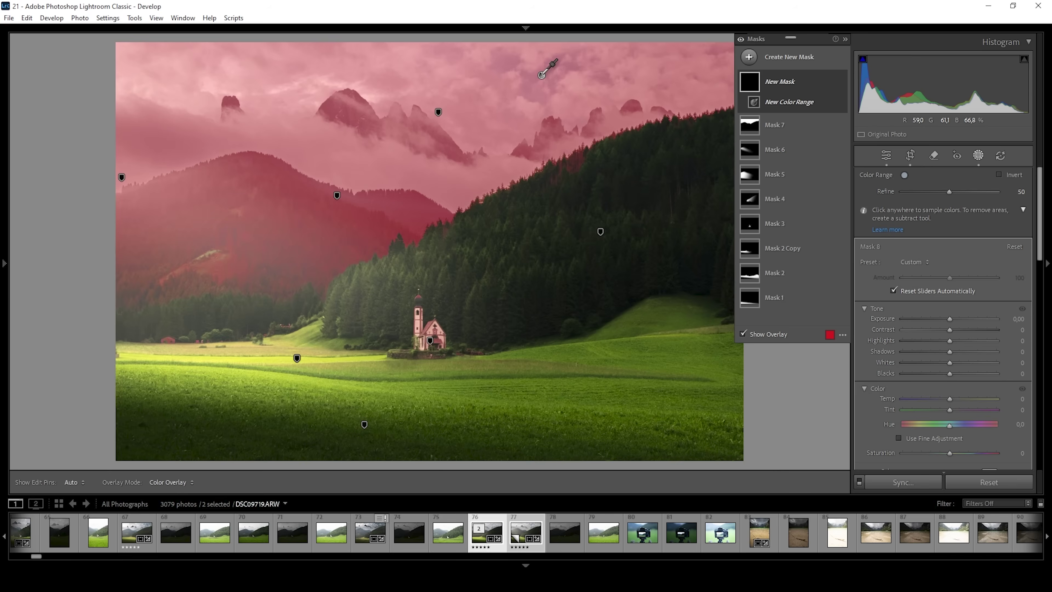
{"action": "mouse_move", "coordinate": [922, 192]}
{"action": "left_mouse_down"}
{"action": "mouse_move", "coordinate": [934, 189]}
{"action": "mouse_move", "coordinate": [914, 191]}
{"action": "left_mouse_up"}
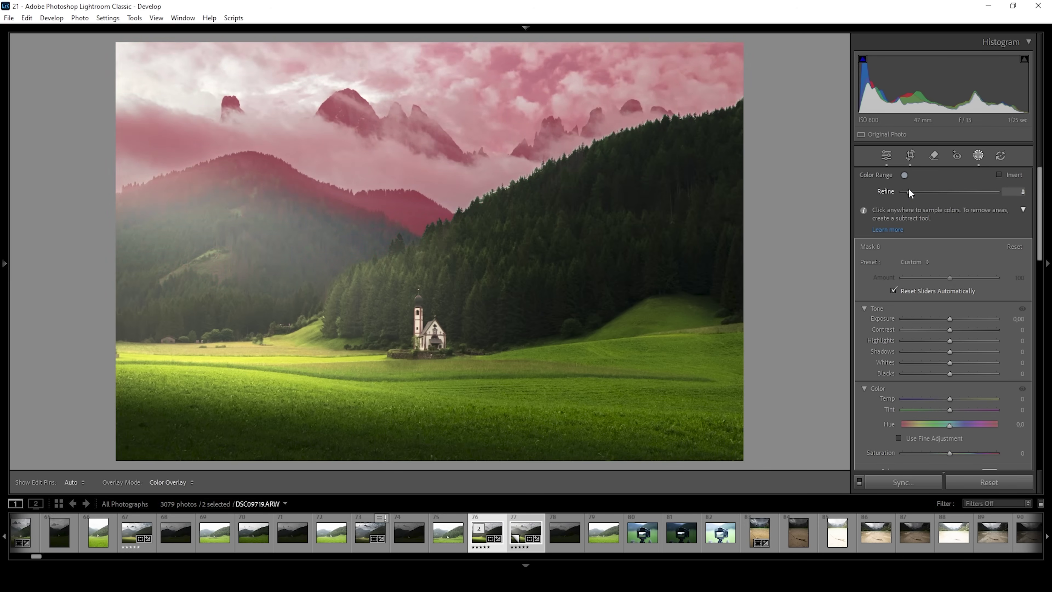
{"action": "left_click_drag", "start_coordinate": [906, 192], "coordinate": [907, 192]}
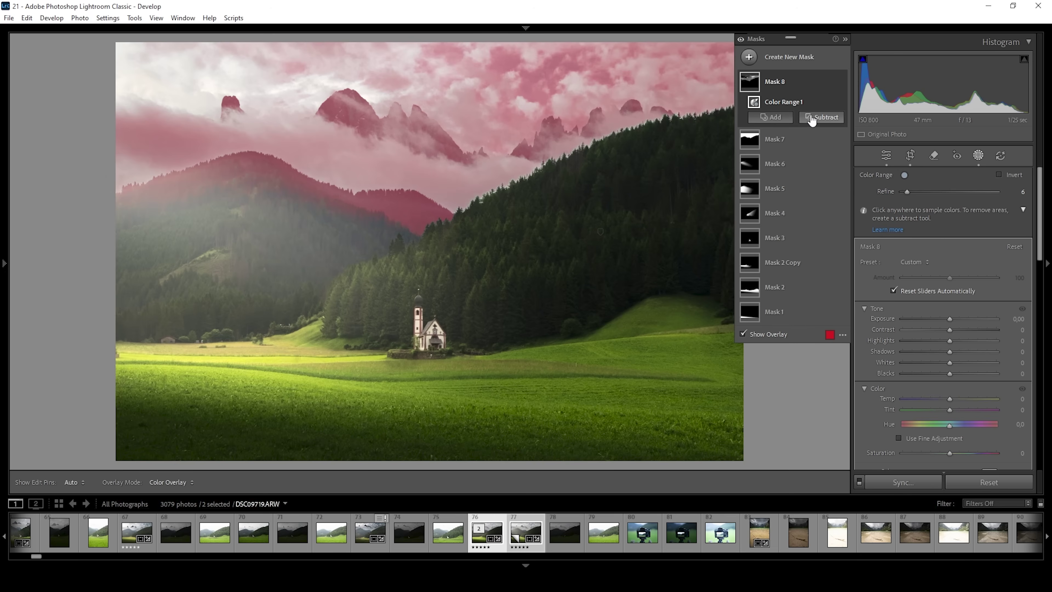
Subtract a vertical linear gradient from Mask 8, fading upward from the distant mountain ridge to the peaks.
{"action": "left_click", "coordinate": [821, 117]}
{"action": "left_click", "coordinate": [832, 253]}
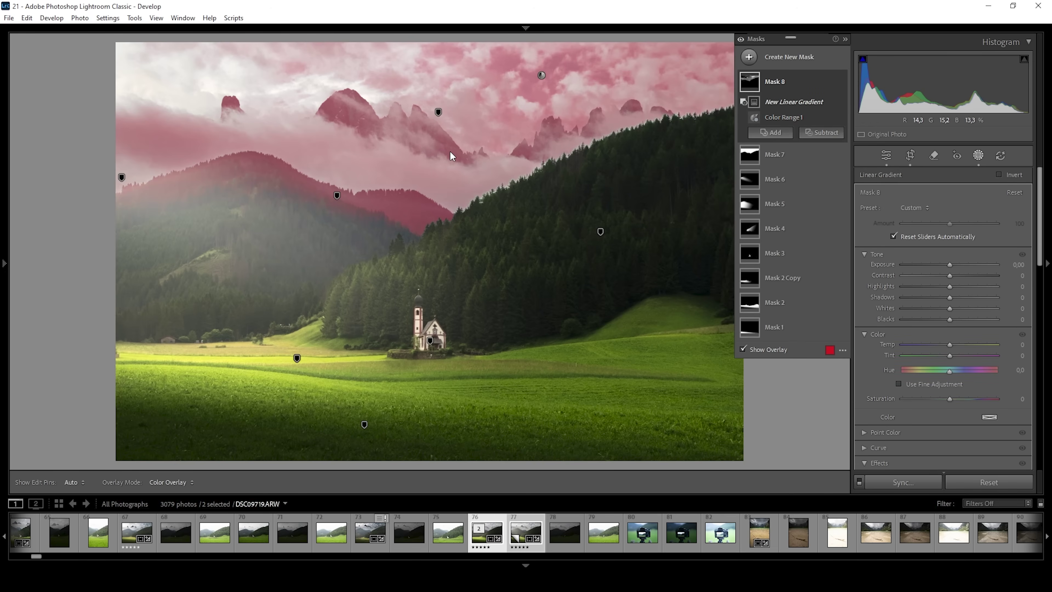
{"action": "left_click_drag", "start_coordinate": [452, 199], "coordinate": [451, 137]}
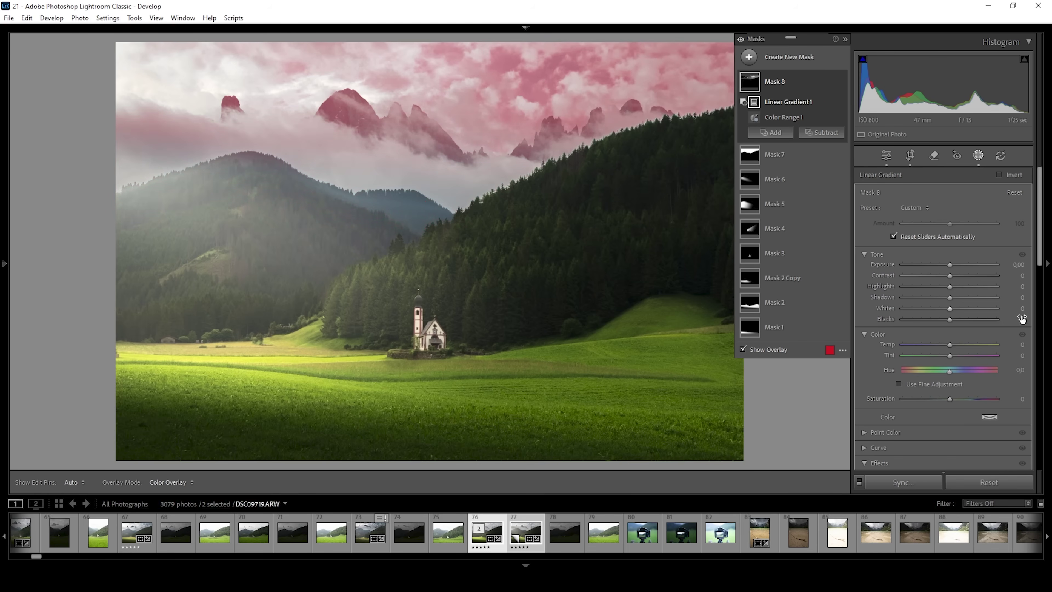
Set Mask 8's Contrast to 73 and Blacks to -28, and compare the photo with all masks hidden and shown.
{"action": "left_click_drag", "start_coordinate": [950, 275], "coordinate": [985, 277]}
{"action": "left_click_drag", "start_coordinate": [950, 320], "coordinate": [937, 317]}
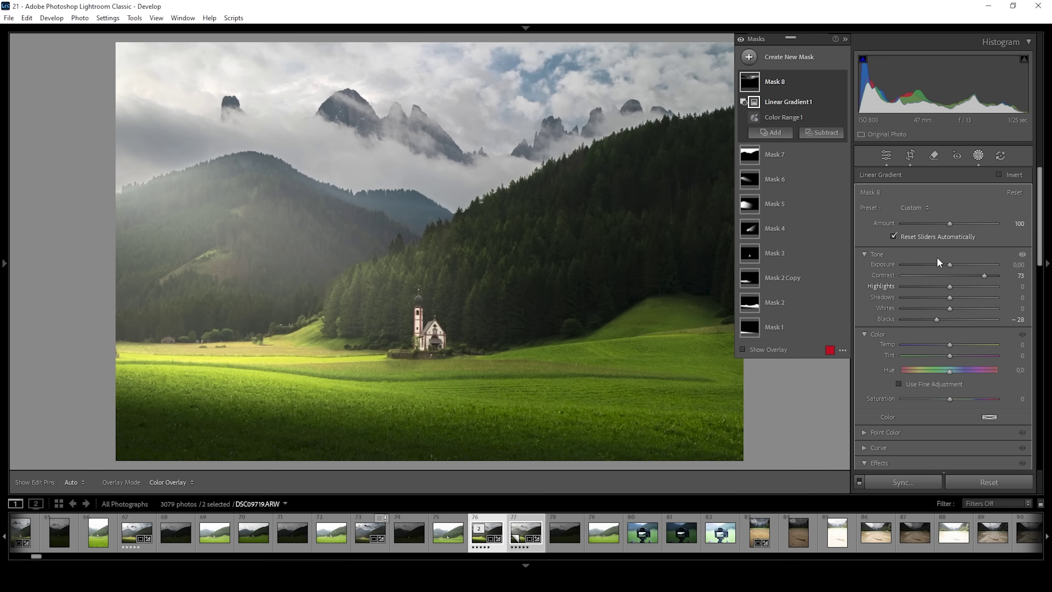
{"action": "left_click", "coordinate": [741, 39]}
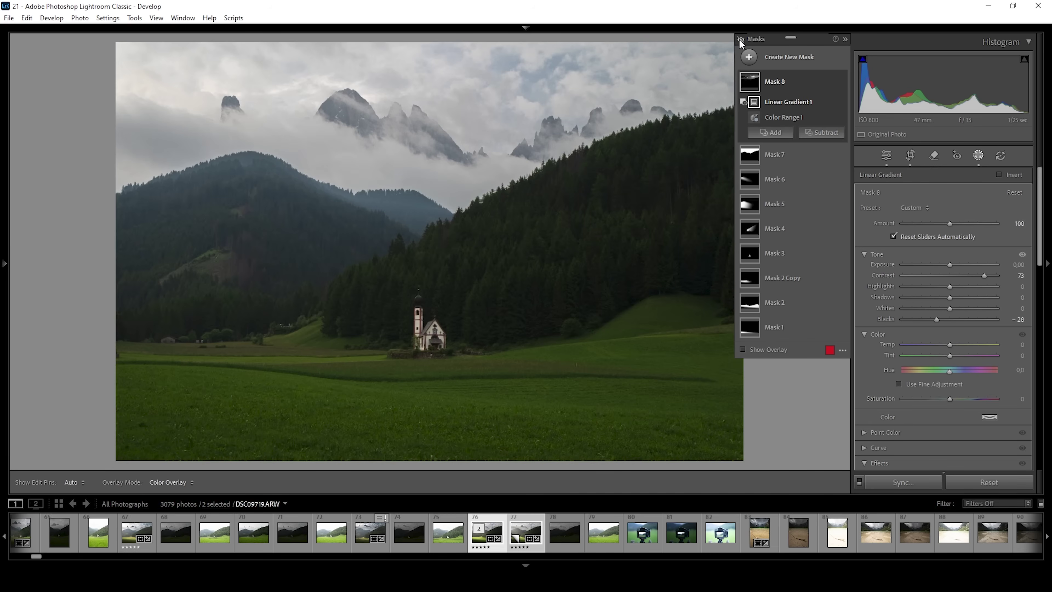
{"action": "left_click", "coordinate": [740, 39]}
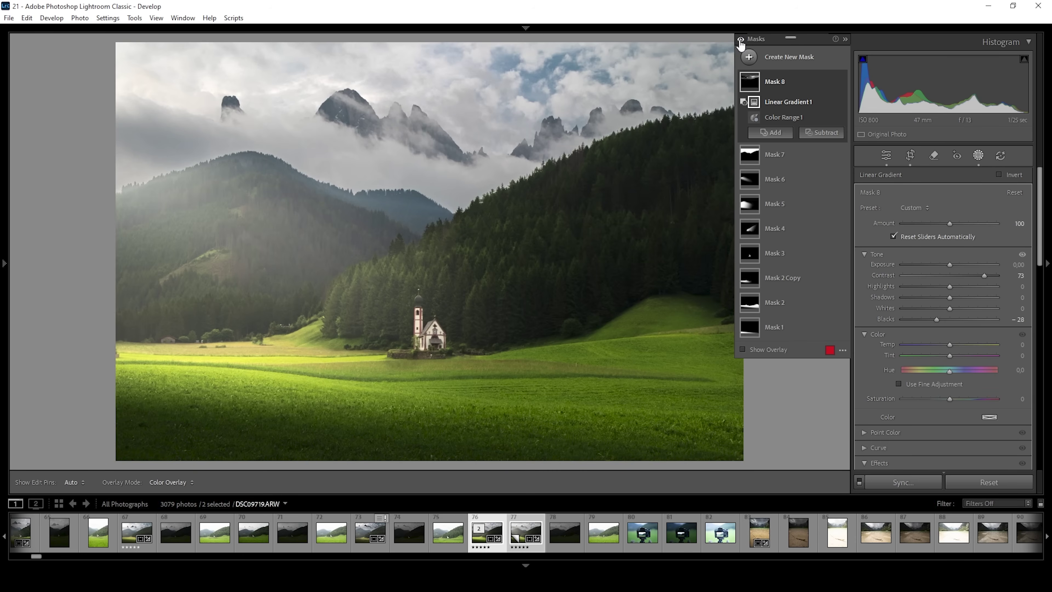
Return to the global adjustments and set the Color Mixer's green luminance to +36, lowering the blue luminance slightly.
{"action": "left_click", "coordinate": [885, 156]}
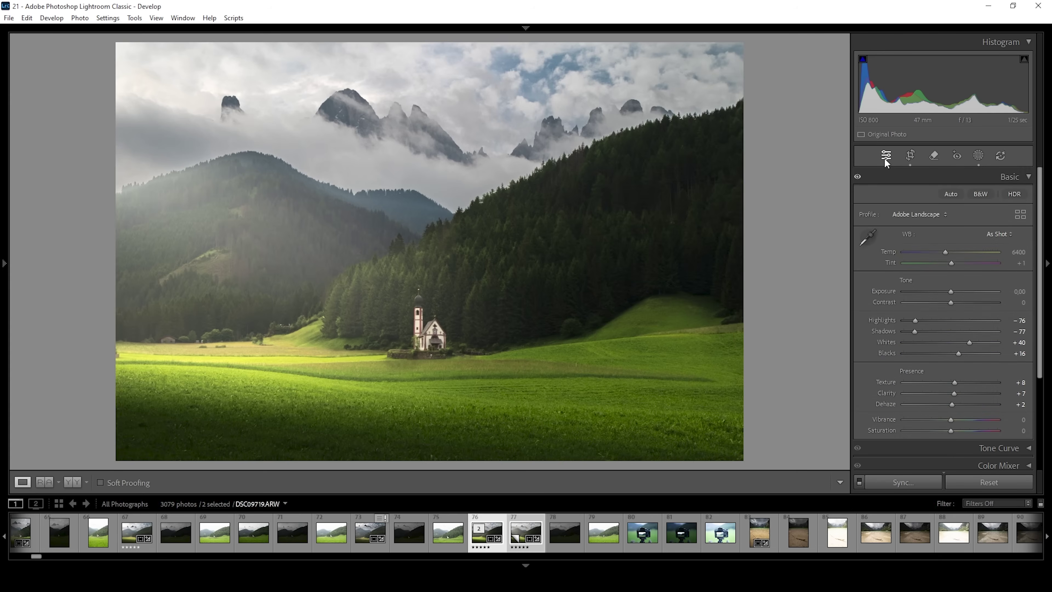
{"action": "key", "text": "ctrl+1"}
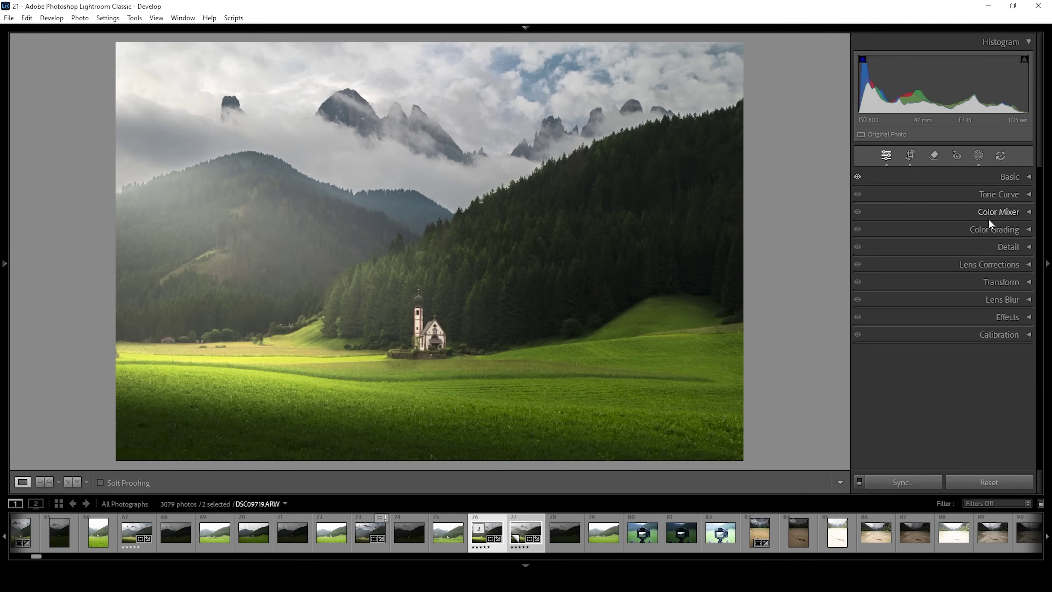
{"action": "left_click", "coordinate": [989, 212]}
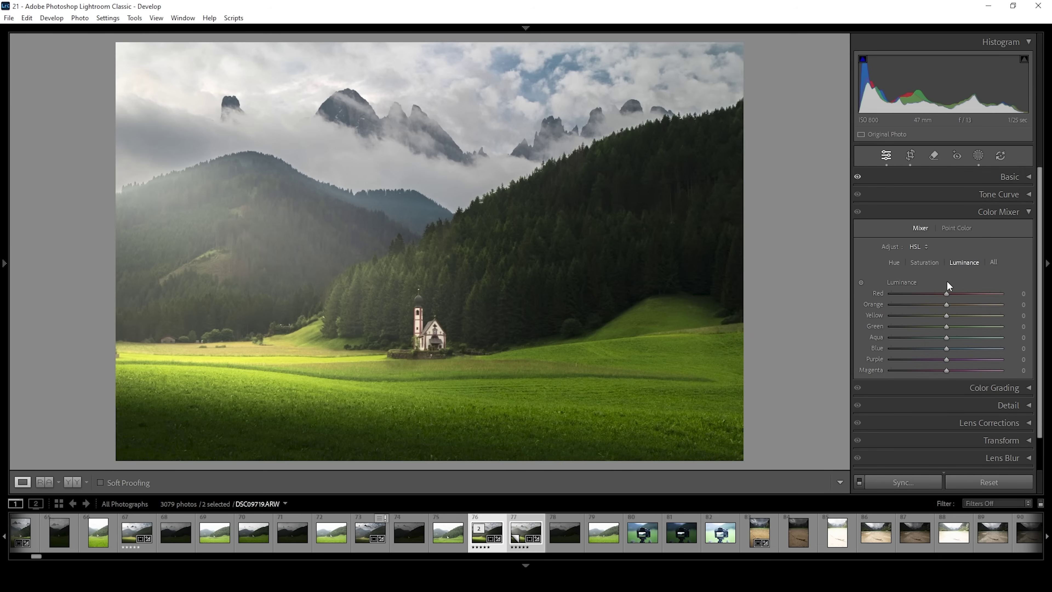
{"action": "left_click_drag", "start_coordinate": [947, 327], "coordinate": [945, 348]}
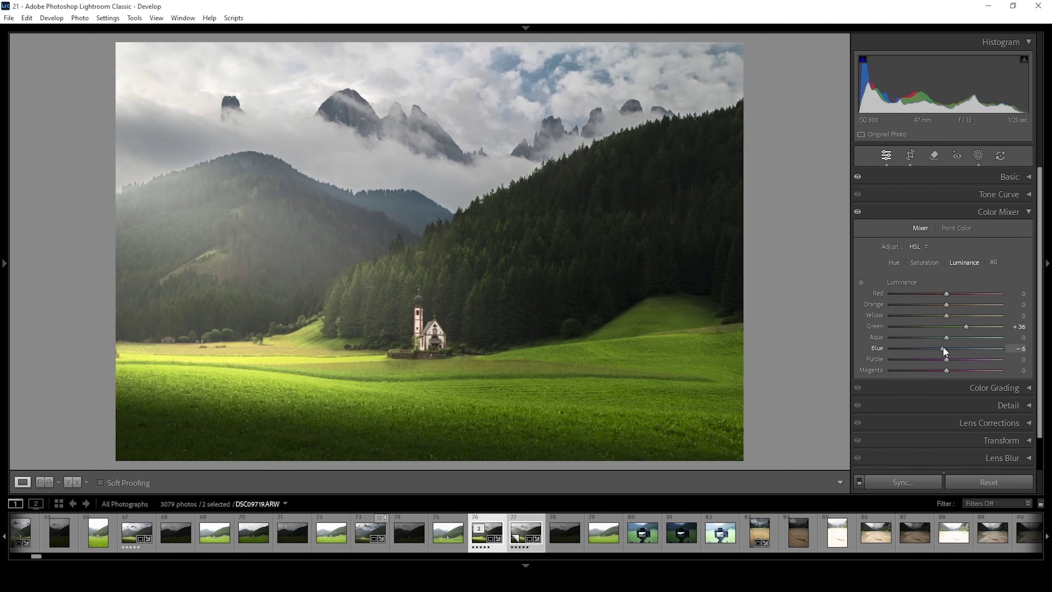
{"action": "left_click_drag", "start_coordinate": [943, 346], "coordinate": [940, 346]}
Reduce the Color Mixer's saturation to -13 for green and -8 for blue.
{"action": "left_click", "coordinate": [935, 261]}
{"action": "left_click_drag", "start_coordinate": [940, 327], "coordinate": [936, 326]}
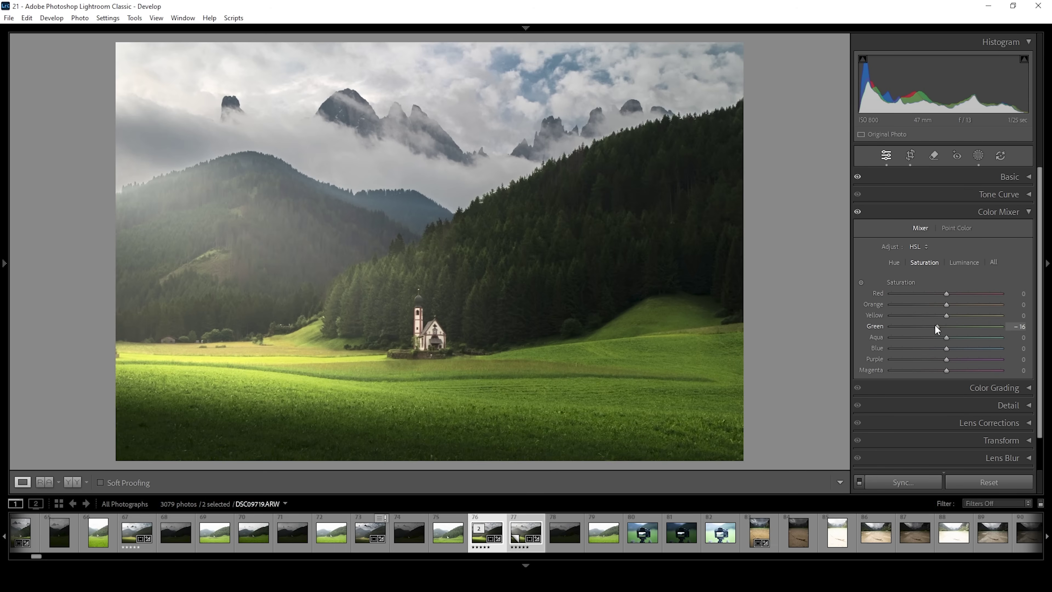
{"action": "left_click_drag", "start_coordinate": [938, 327], "coordinate": [940, 329]}
Tint the highlights warm yellow in Color Grading with a hue of 51 and a saturation of 4.
{"action": "left_click", "coordinate": [989, 213]}
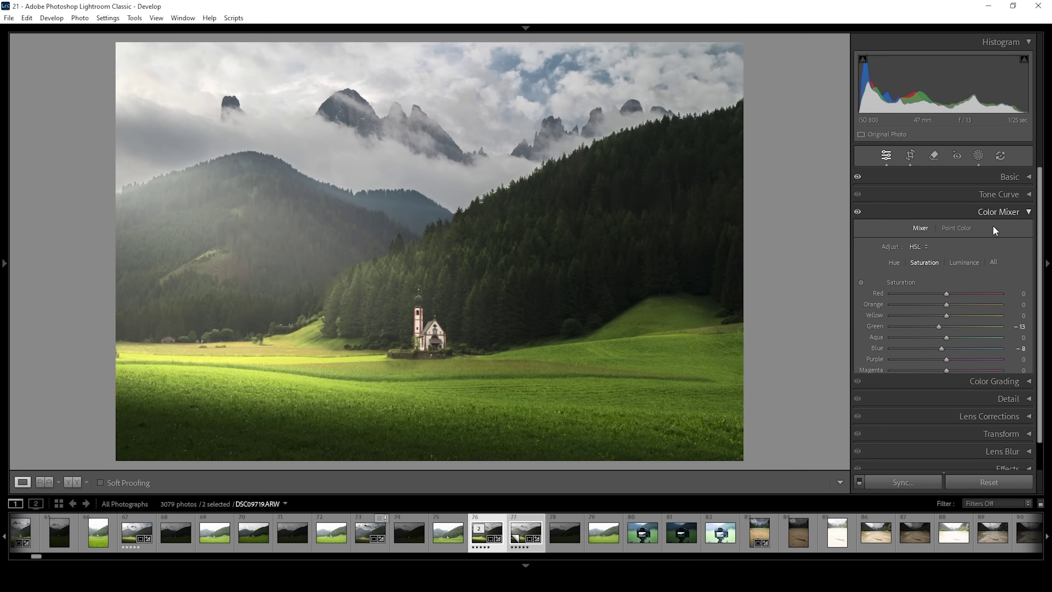
{"action": "left_click", "coordinate": [1002, 230]}
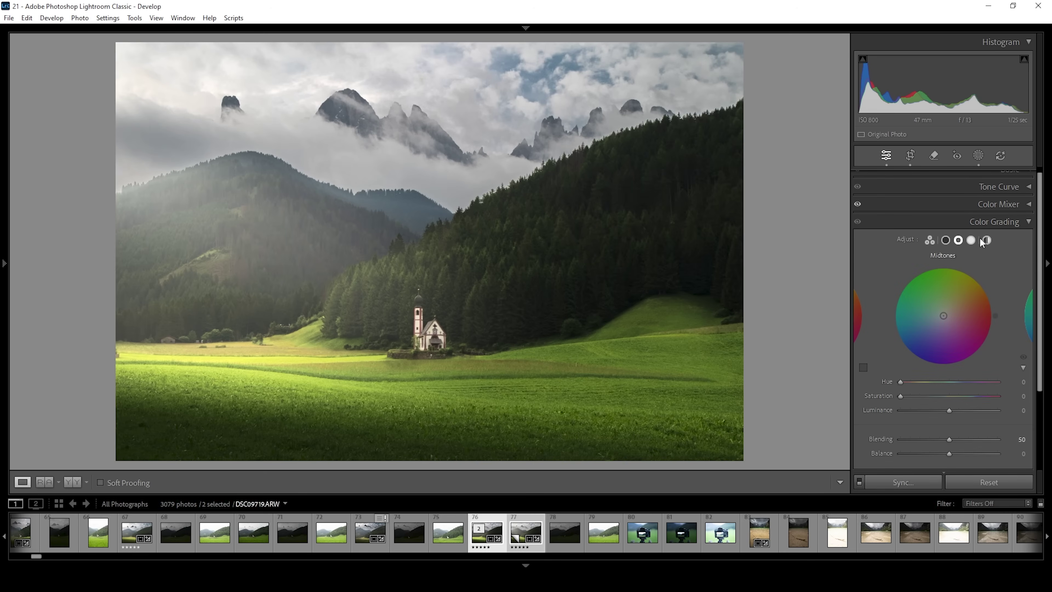
{"action": "left_click", "coordinate": [972, 240]}
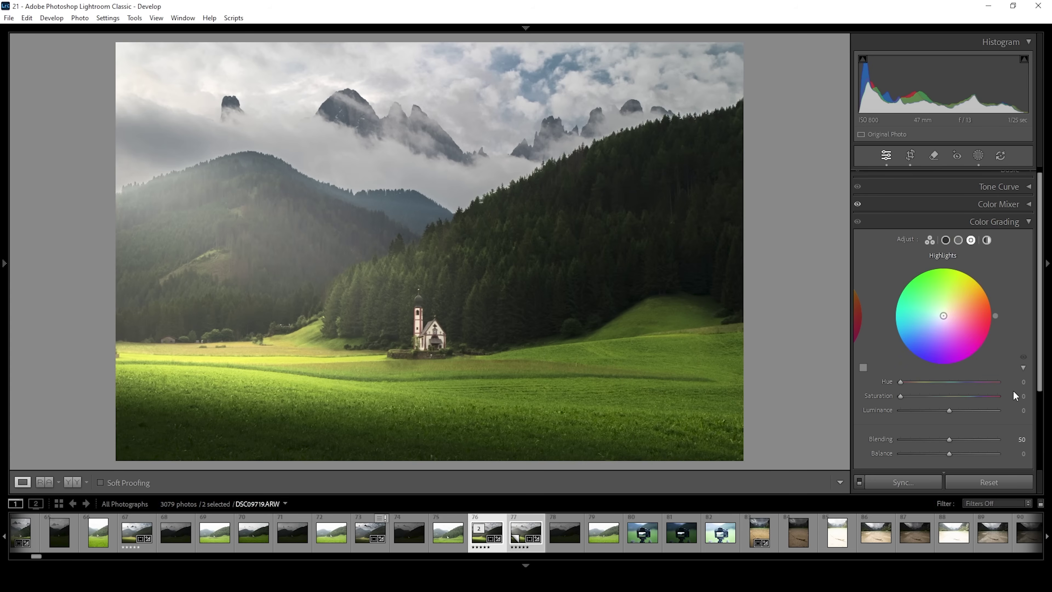
{"action": "mouse_move", "coordinate": [900, 382]}
{"action": "left_mouse_down"}
{"action": "mouse_move", "coordinate": [913, 383]}
{"action": "mouse_move", "coordinate": [903, 398]}
{"action": "left_mouse_up"}
{"action": "left_click", "coordinate": [905, 398]}
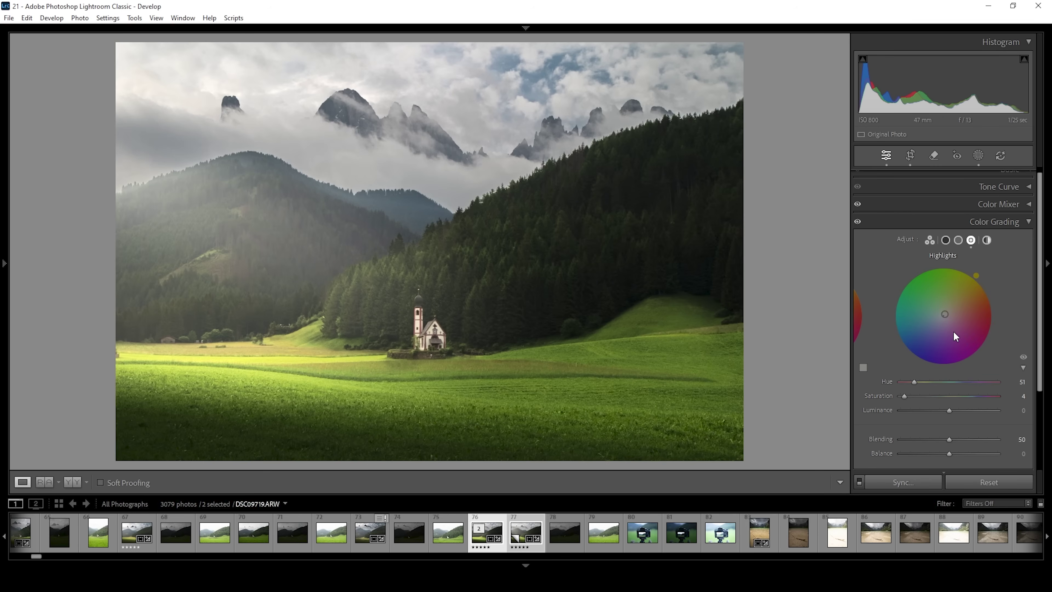
Tint the Color Grading midtones with a hue of 51 and a saturation of 3.
{"action": "left_click", "coordinate": [958, 240]}
{"action": "left_click_drag", "start_coordinate": [903, 381], "coordinate": [916, 382]}
{"action": "left_click_drag", "start_coordinate": [900, 396], "coordinate": [901, 397]}
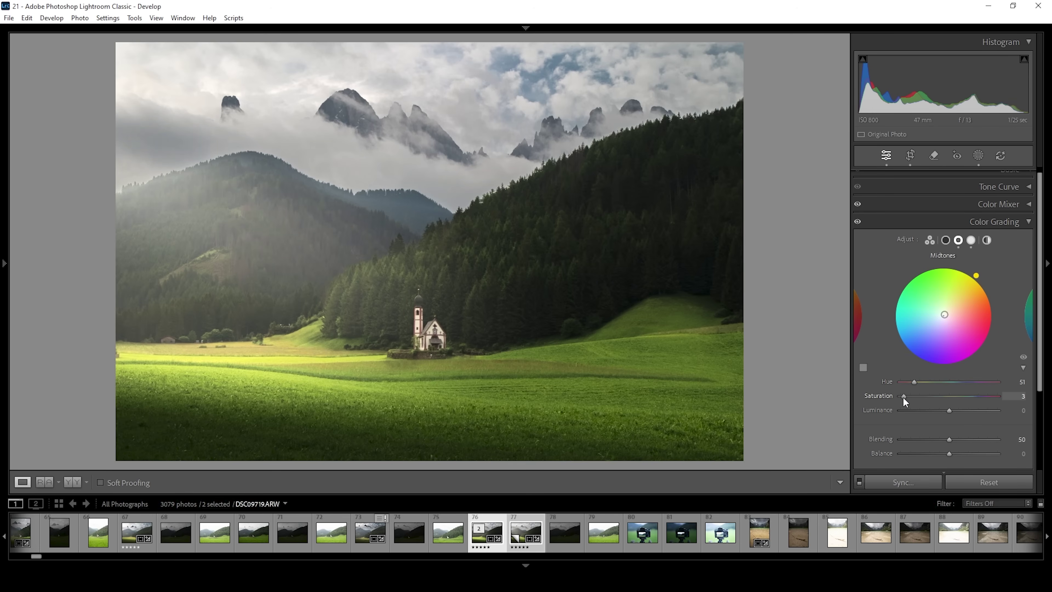
{"action": "left_click", "coordinate": [1012, 223]}
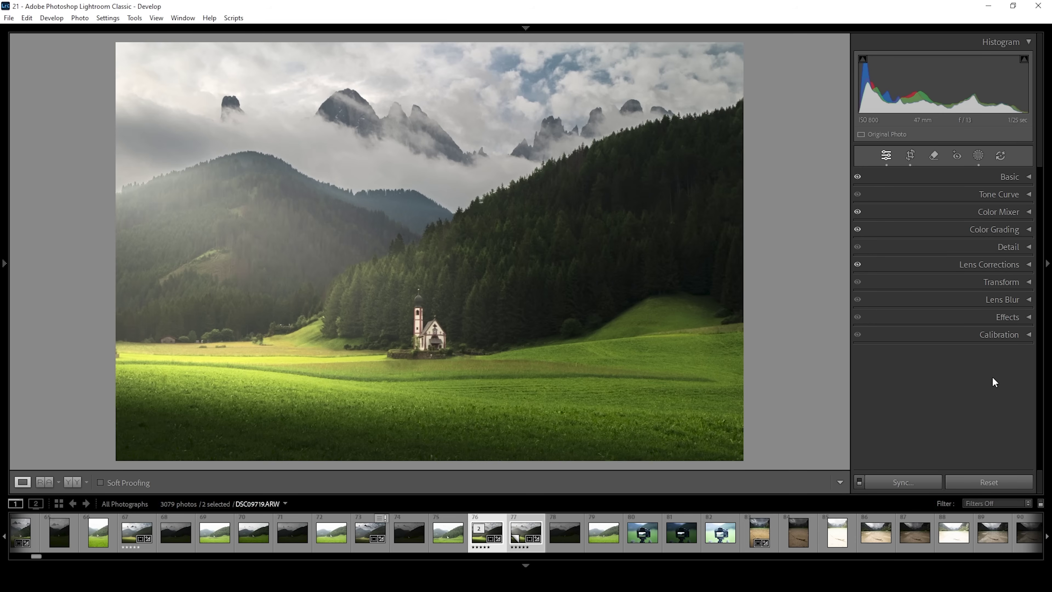
Sharpen the photo with Amount 92, Radius 0.5, Detail 100 and Masking 83, and hide the filmstrip.
{"action": "left_click", "coordinate": [1011, 246]}
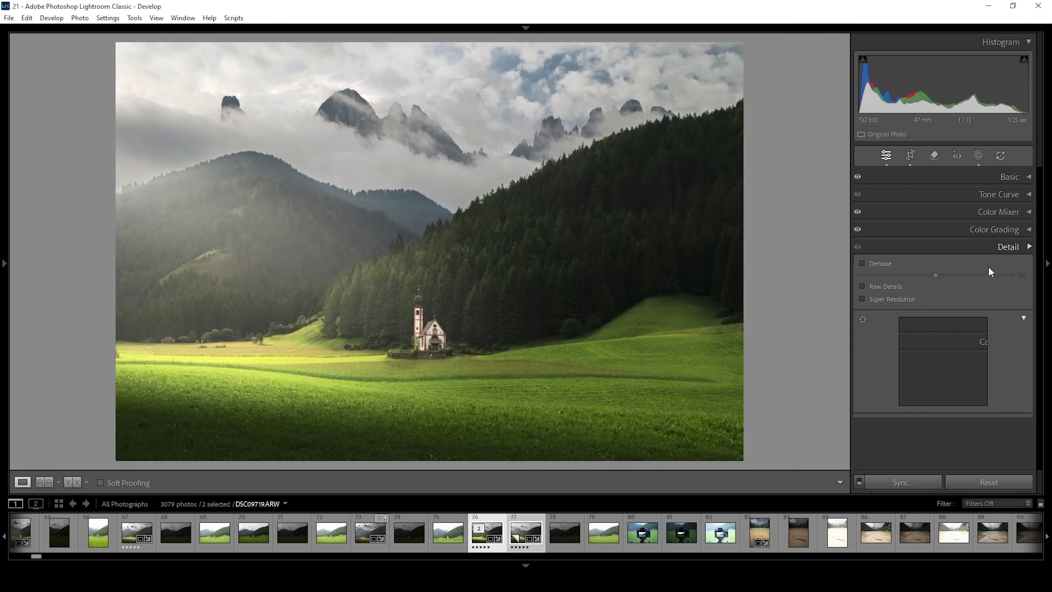
{"action": "left_click", "coordinate": [880, 417]}
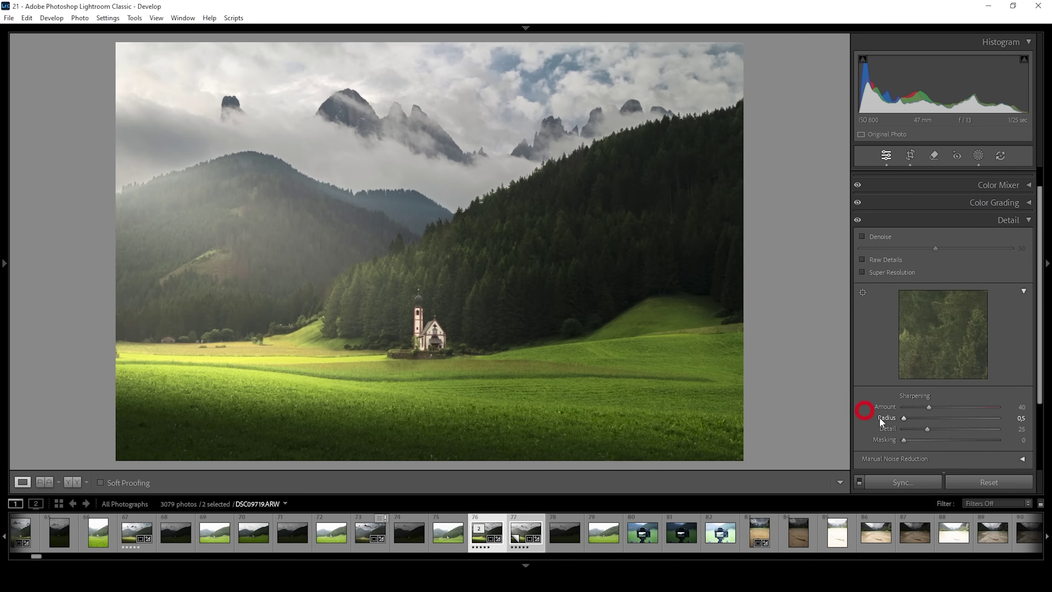
{"action": "left_click_drag", "start_coordinate": [926, 427], "coordinate": [1047, 434]}
{"action": "left_click_drag", "start_coordinate": [905, 440], "coordinate": [982, 441]}
{"action": "left_click_drag", "start_coordinate": [930, 407], "coordinate": [964, 412]}
{"action": "key", "text": "F6"}
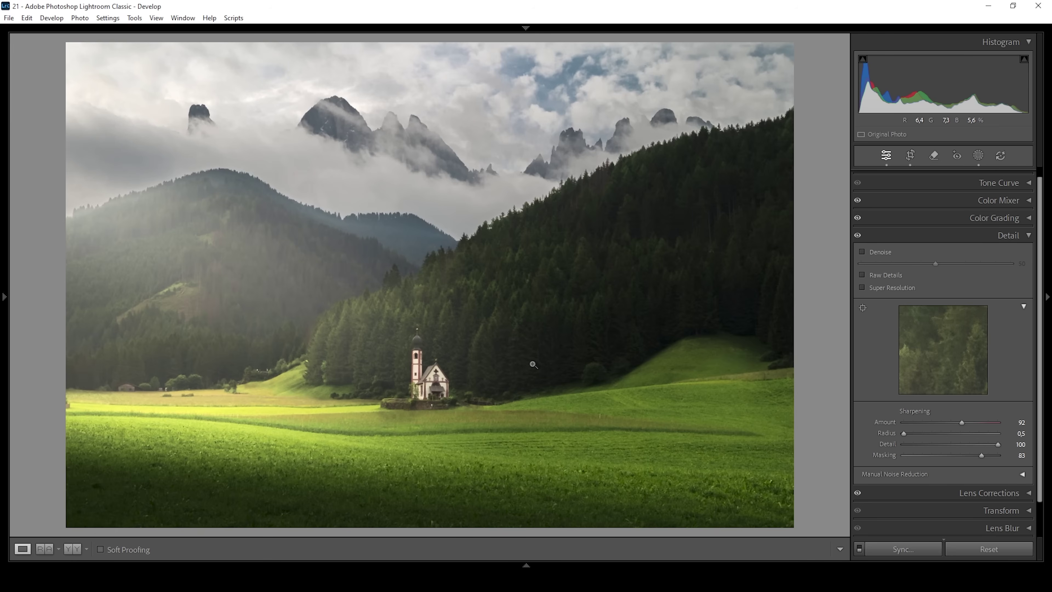